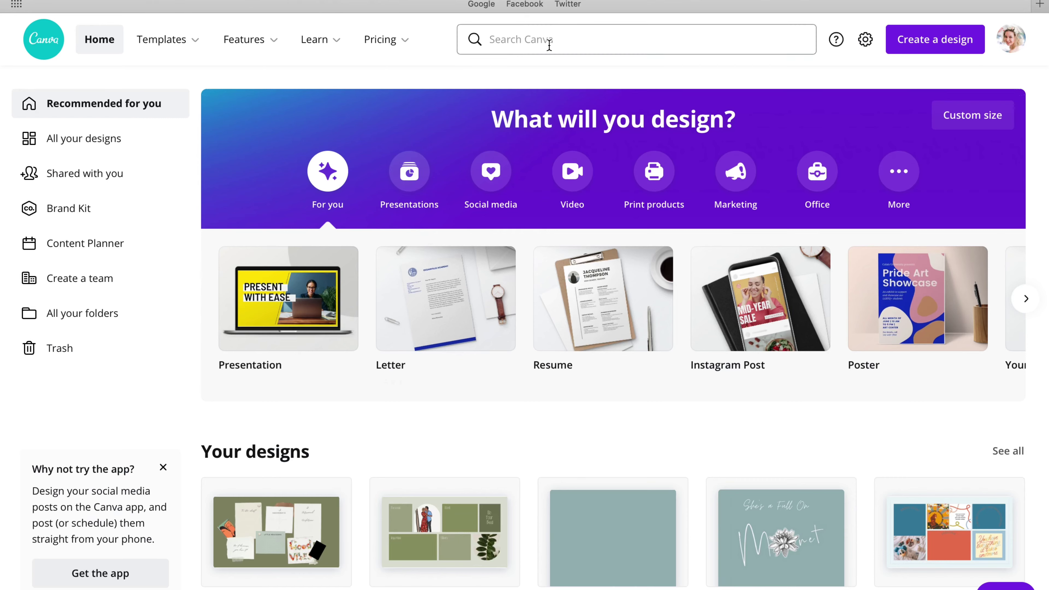
Search Canva's templates for 'desktop organizer' to list the 81 Desktop Organizer templates
left_click(547, 43)
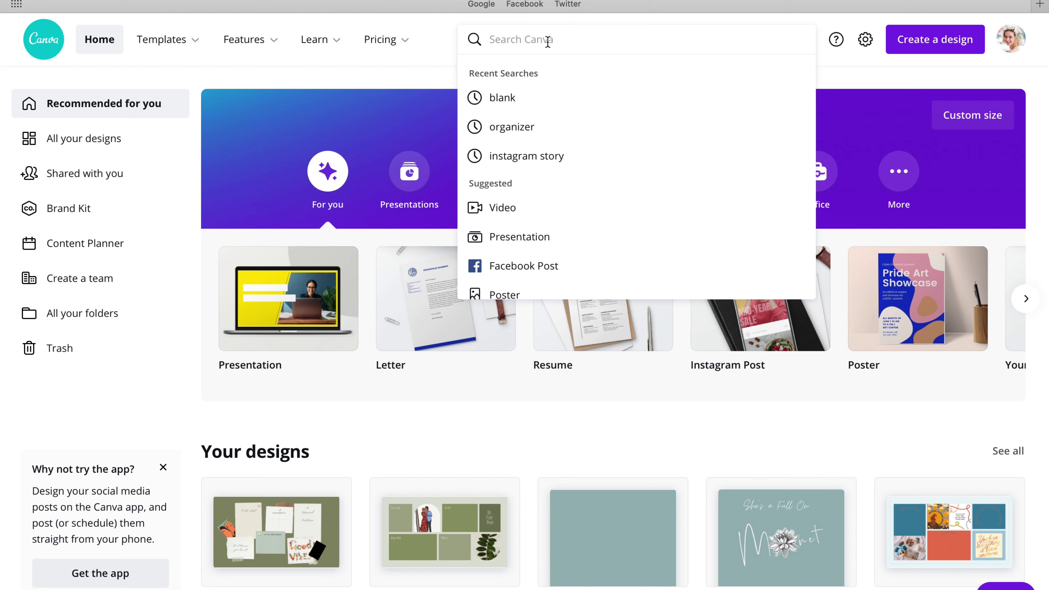
type("d")
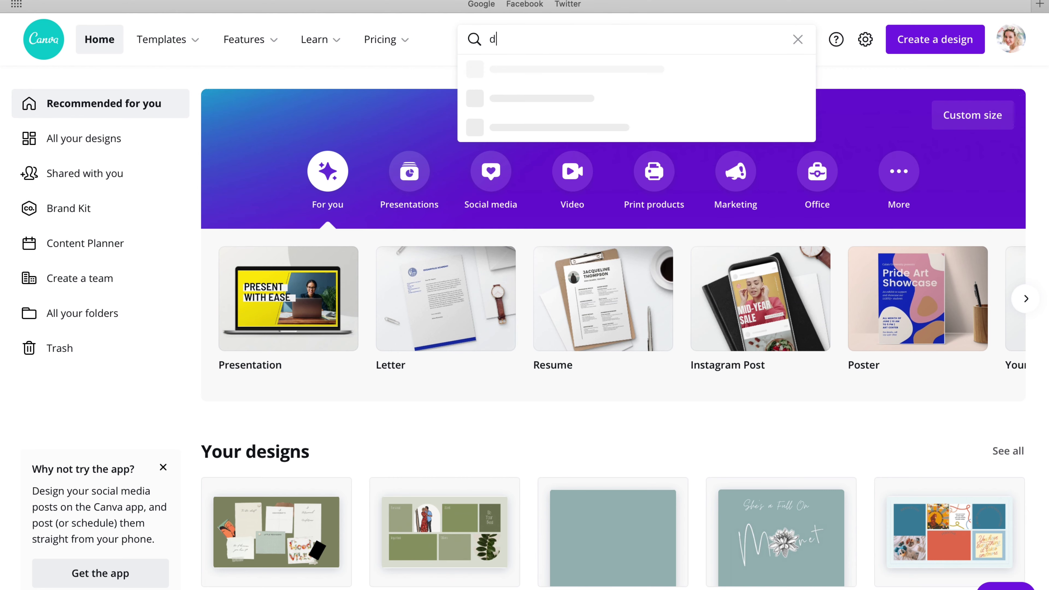
type("esktop organ")
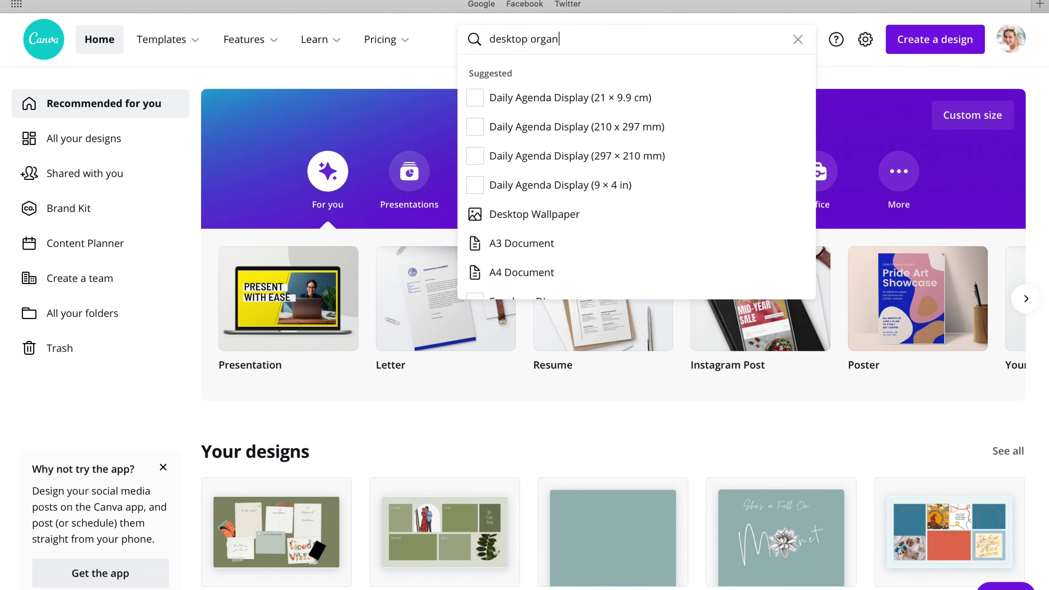
type("iza")
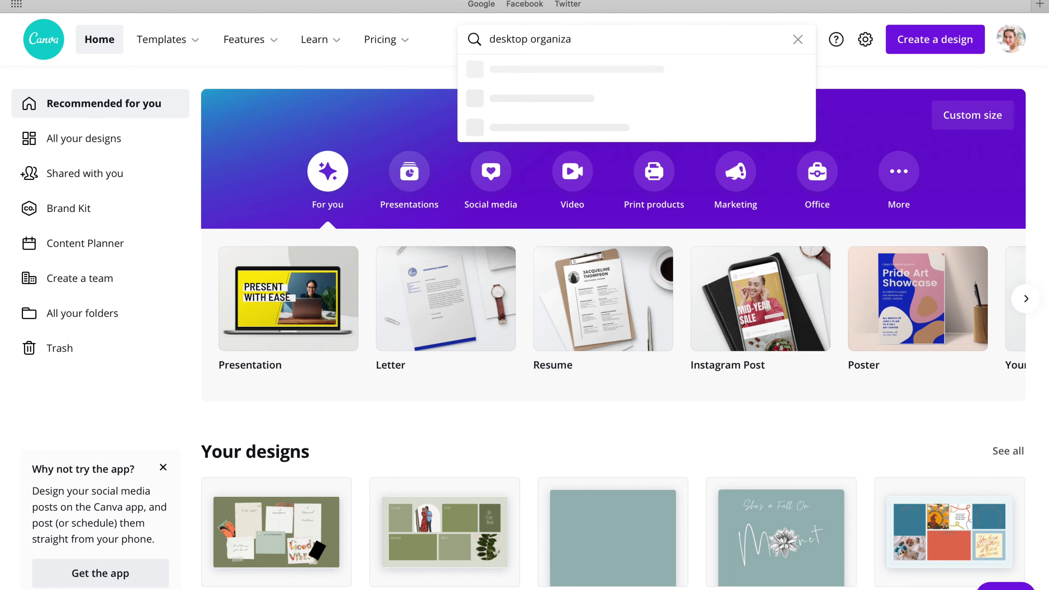
key("BackSpace")
type("er")
key("Escape")
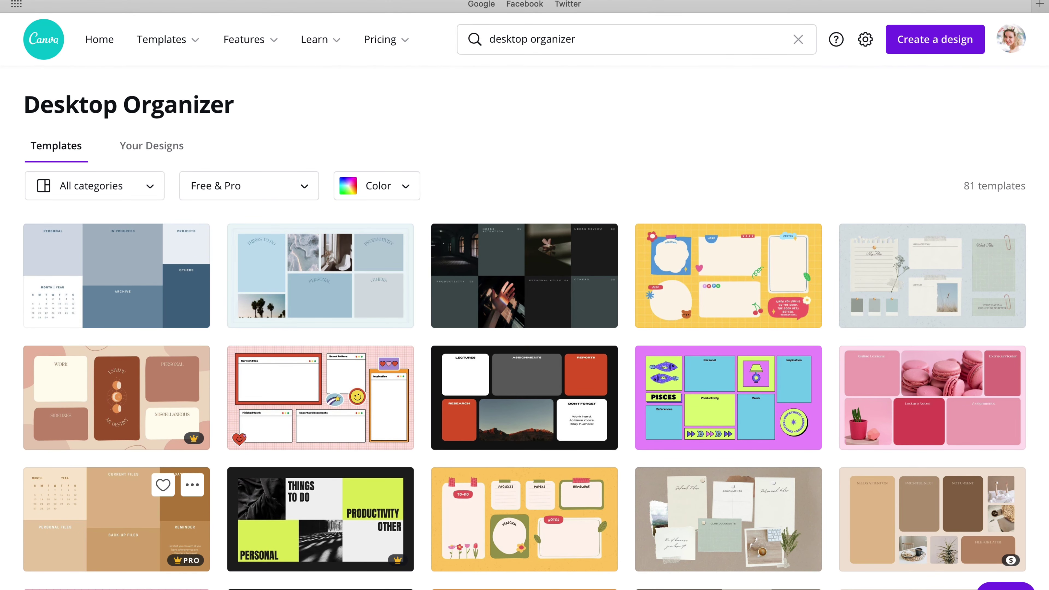
Try filtering the Desktop Organizer results by purple, then by black
scroll(370, 457, "down", 5)
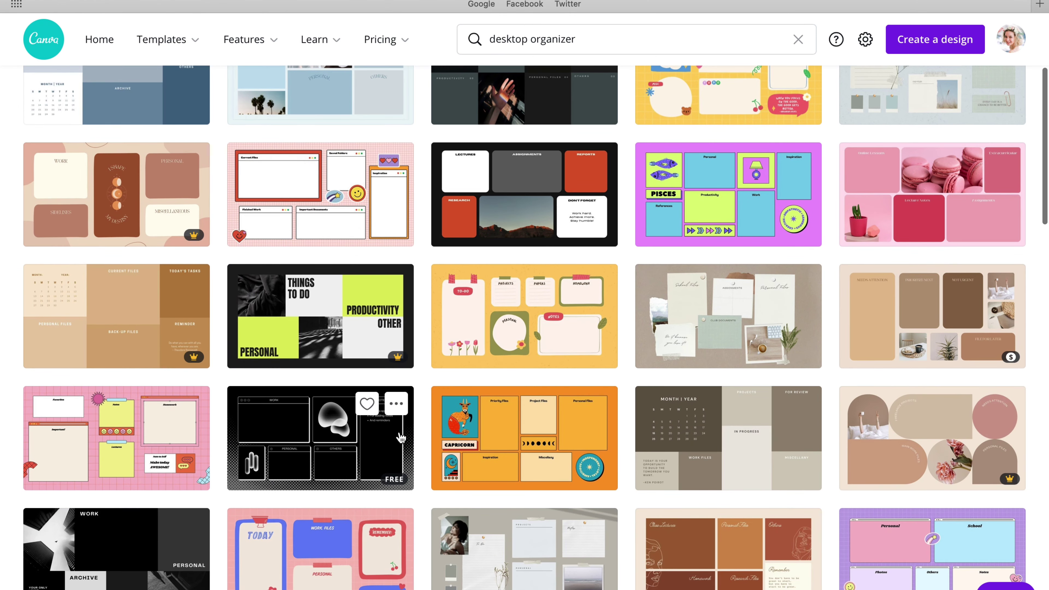
scroll(400, 438, "down", 6)
scroll(399, 440, "up", 11)
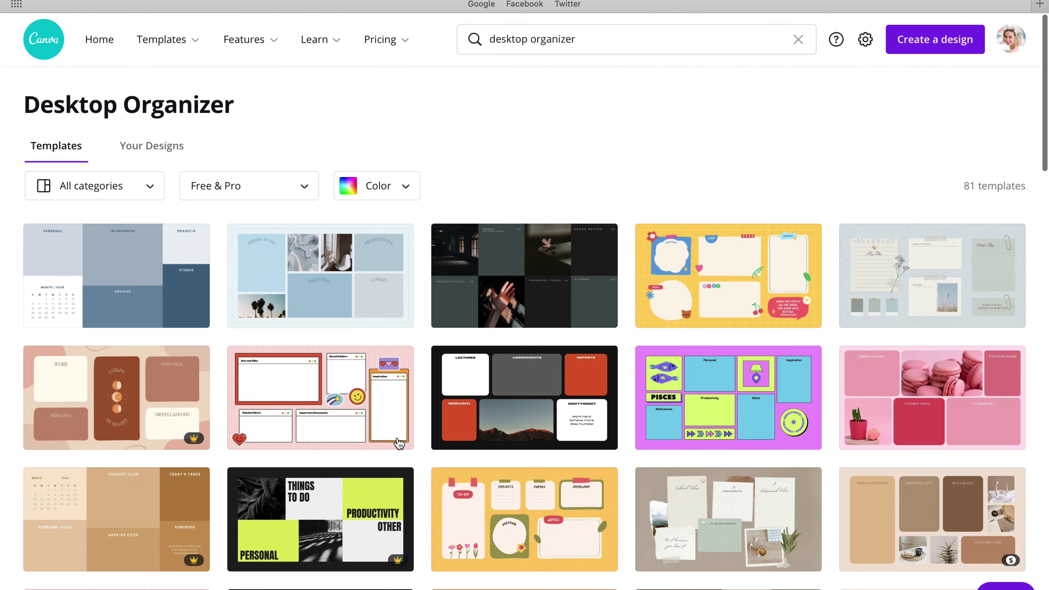
left_click(392, 191)
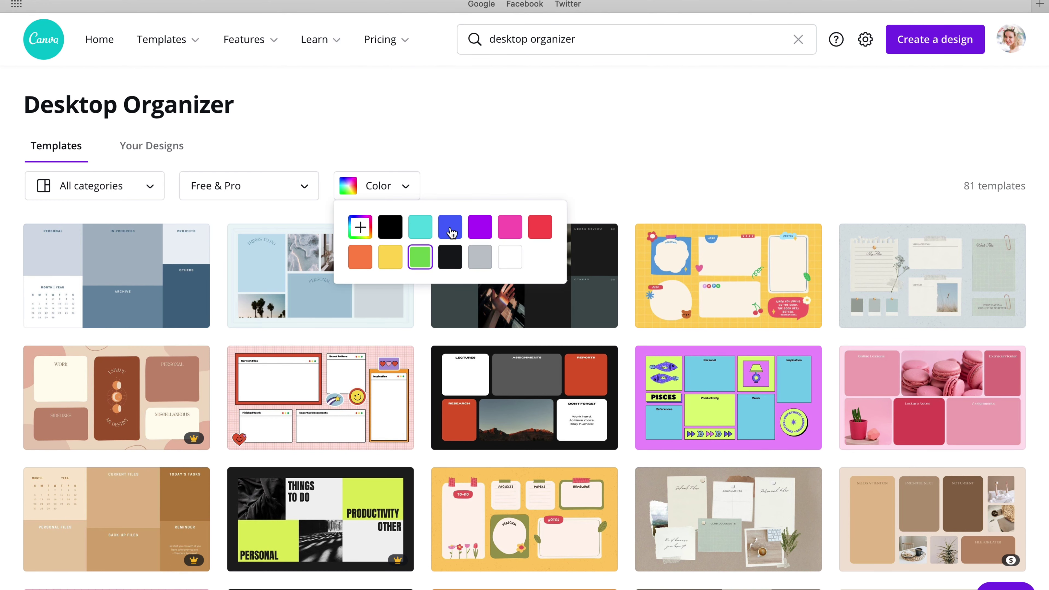
left_click(481, 228)
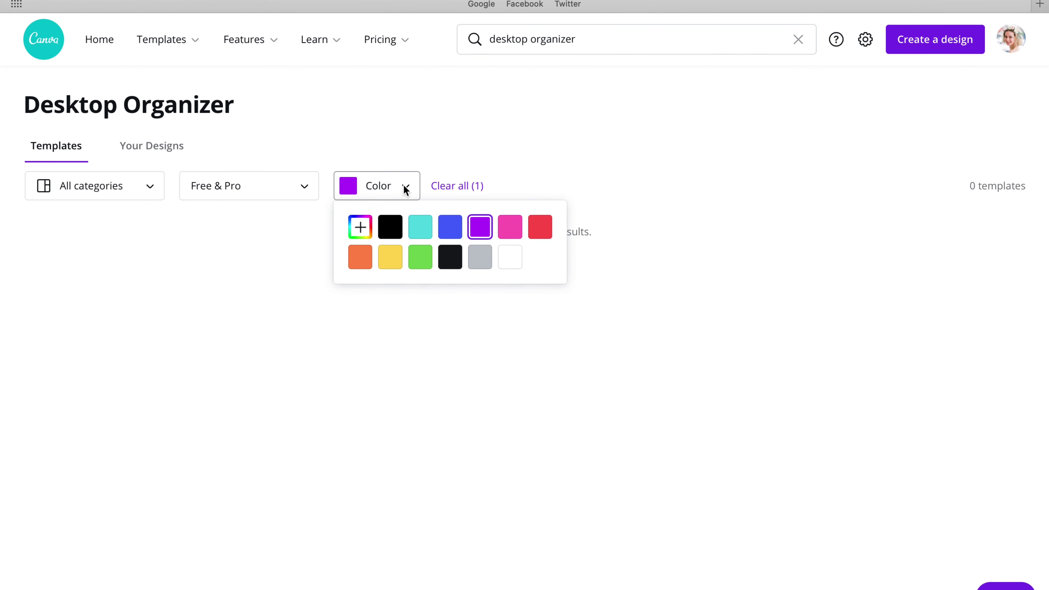
left_click(584, 173)
left_click(403, 188)
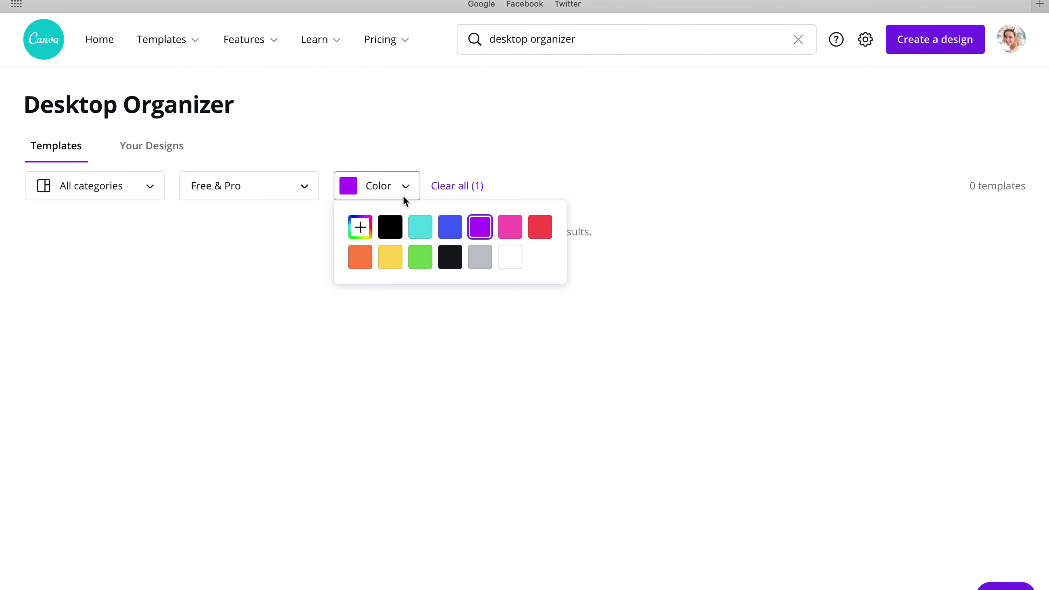
left_click(402, 230)
left_click(583, 134)
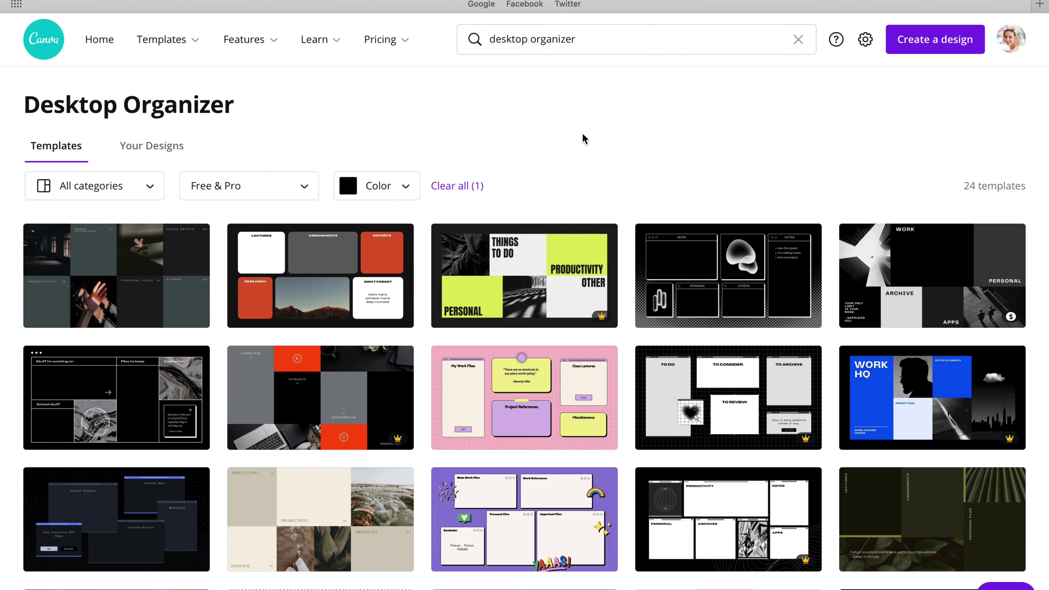
Filter by a custom dark green, then clear the colour filter to restore all 81 templates
left_click(394, 192)
left_click(360, 229)
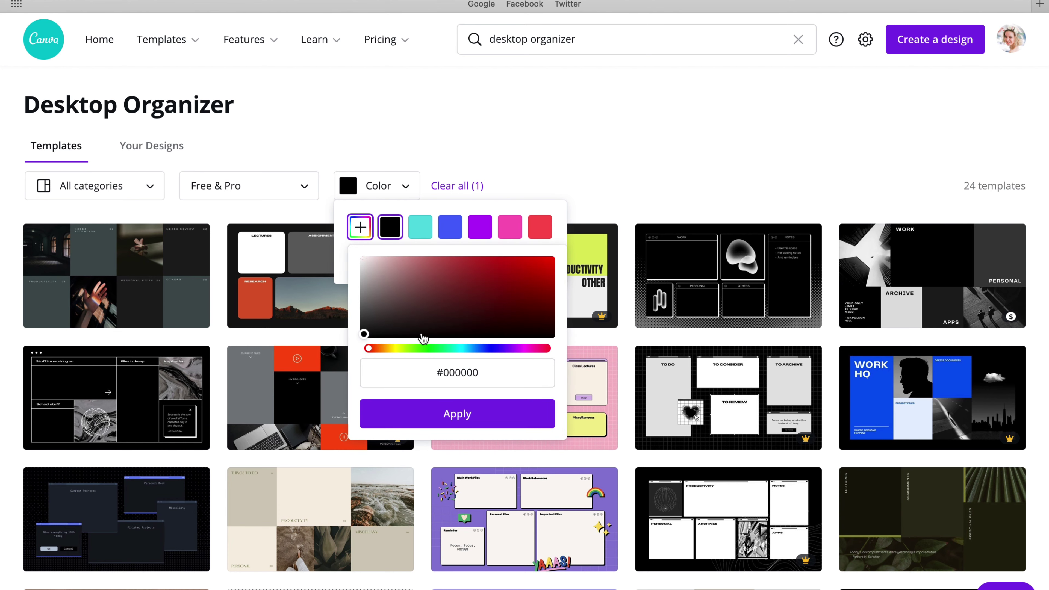
left_click(428, 348)
left_click(460, 313)
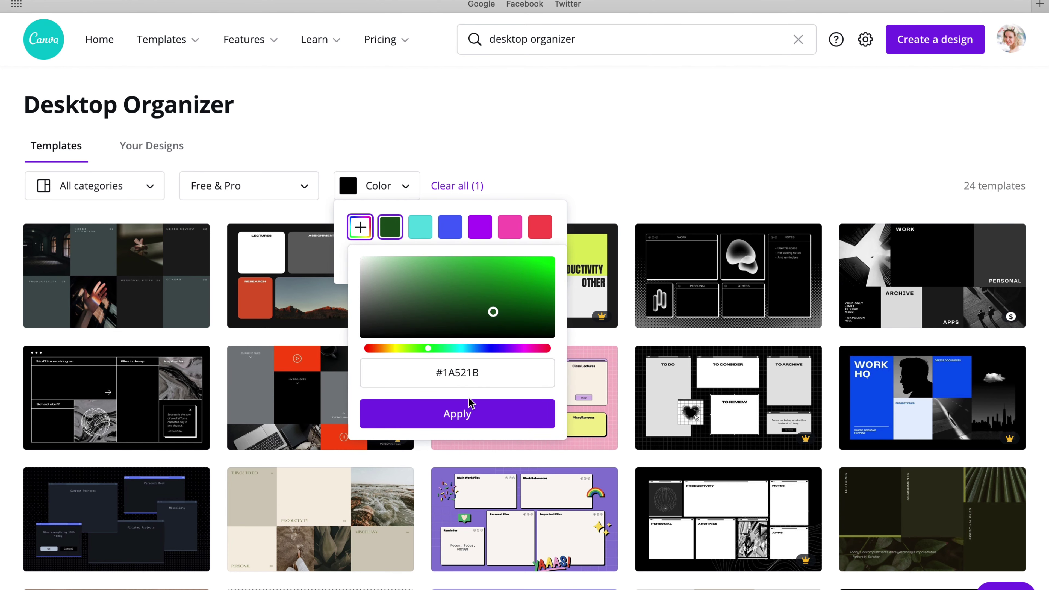
left_click(464, 419)
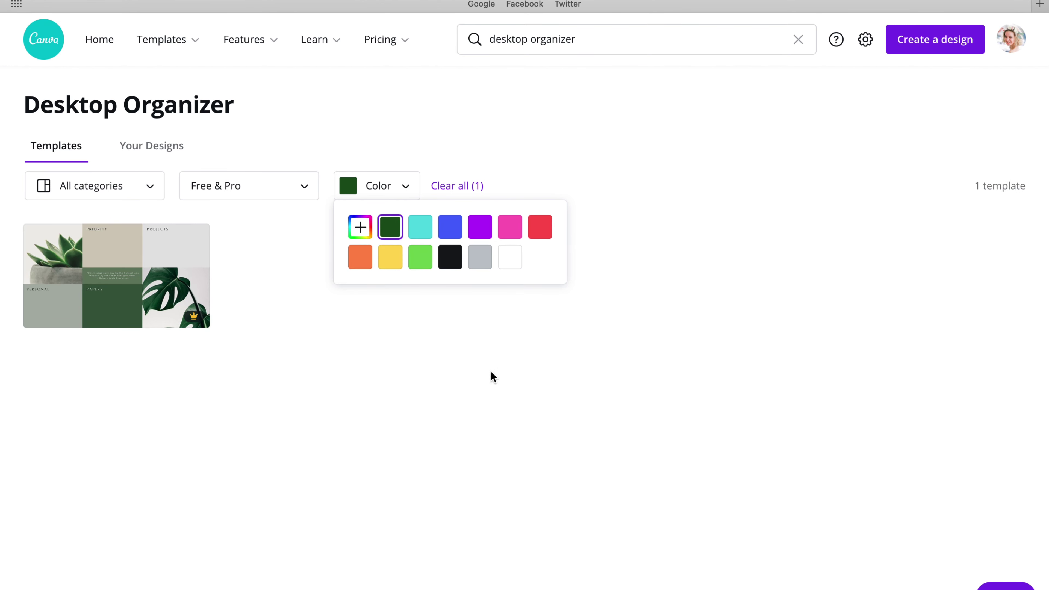
left_click(395, 191)
left_click(456, 186)
left_click(294, 189)
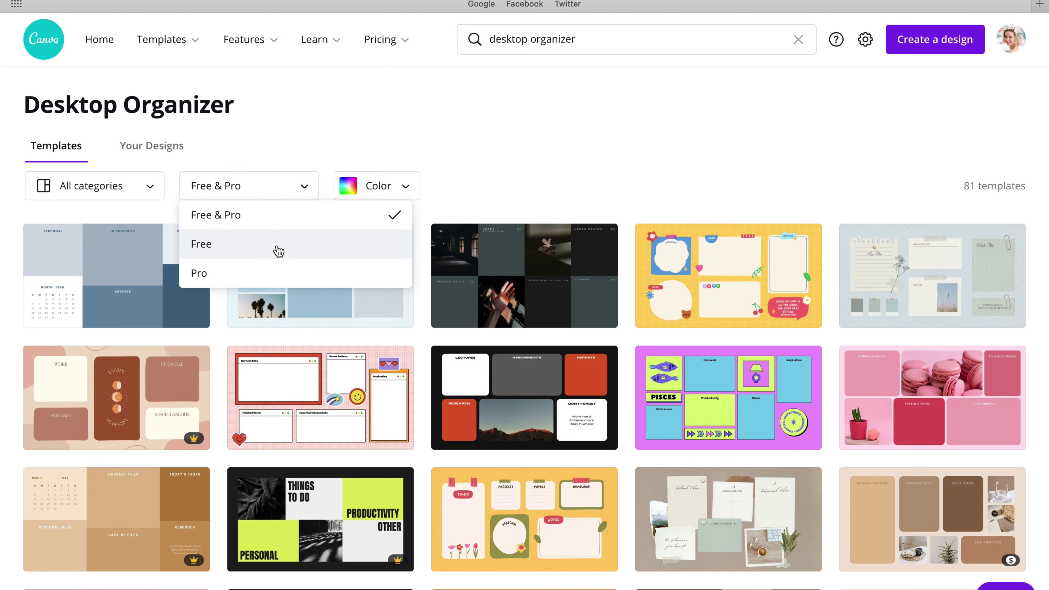
Show only the 63 free templates and scroll through the results
left_click(279, 251)
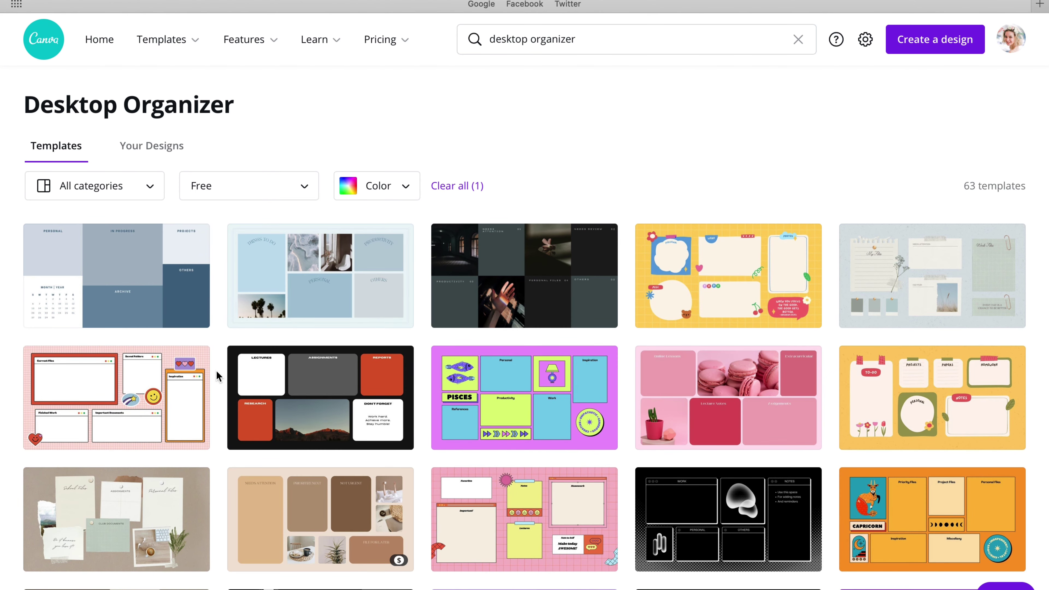
left_click(92, 185)
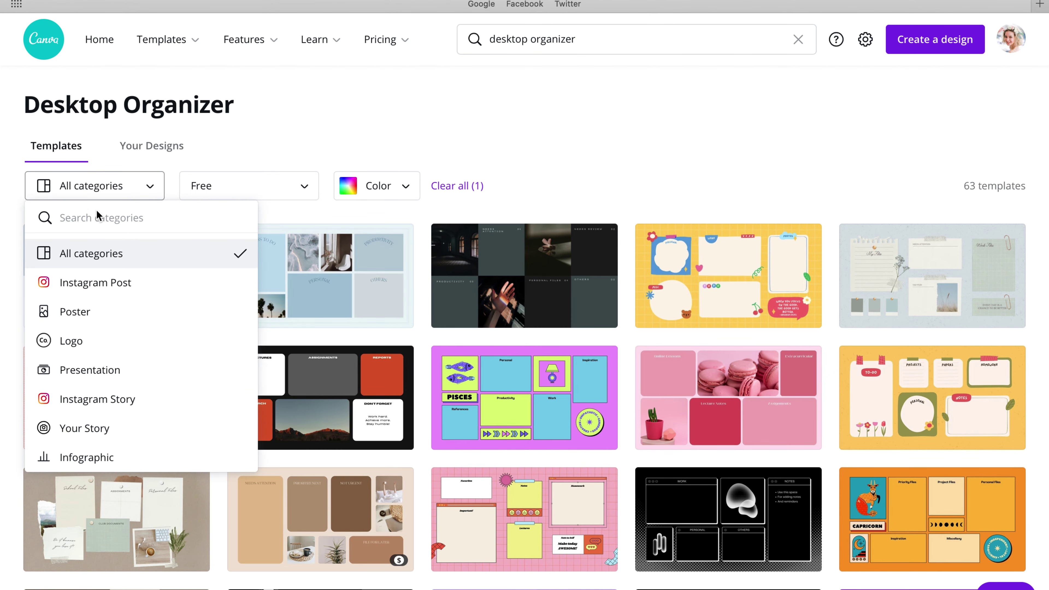
left_click(692, 152)
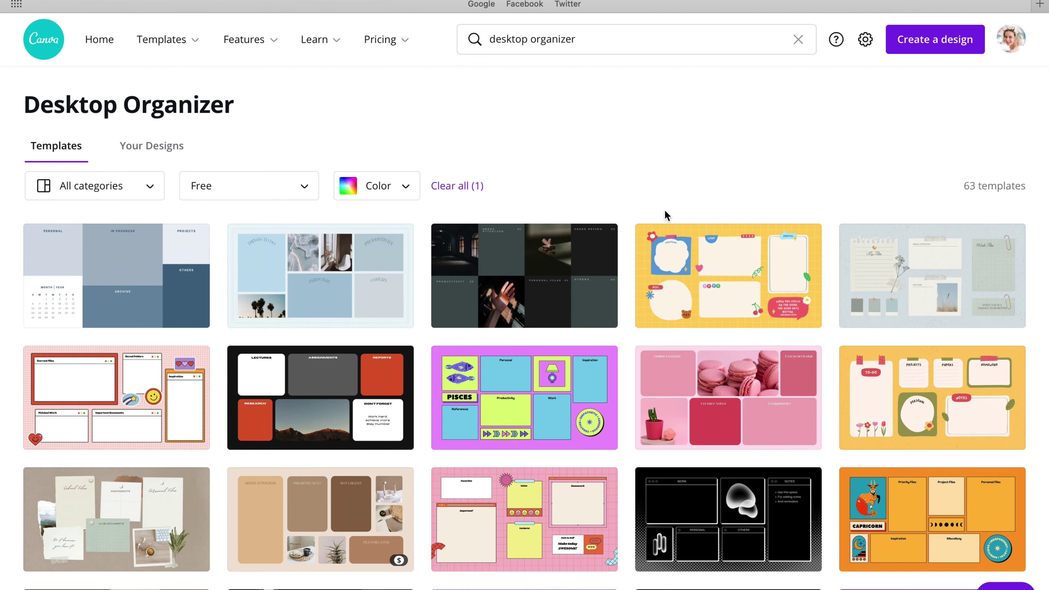
scroll(565, 372, "down", 3)
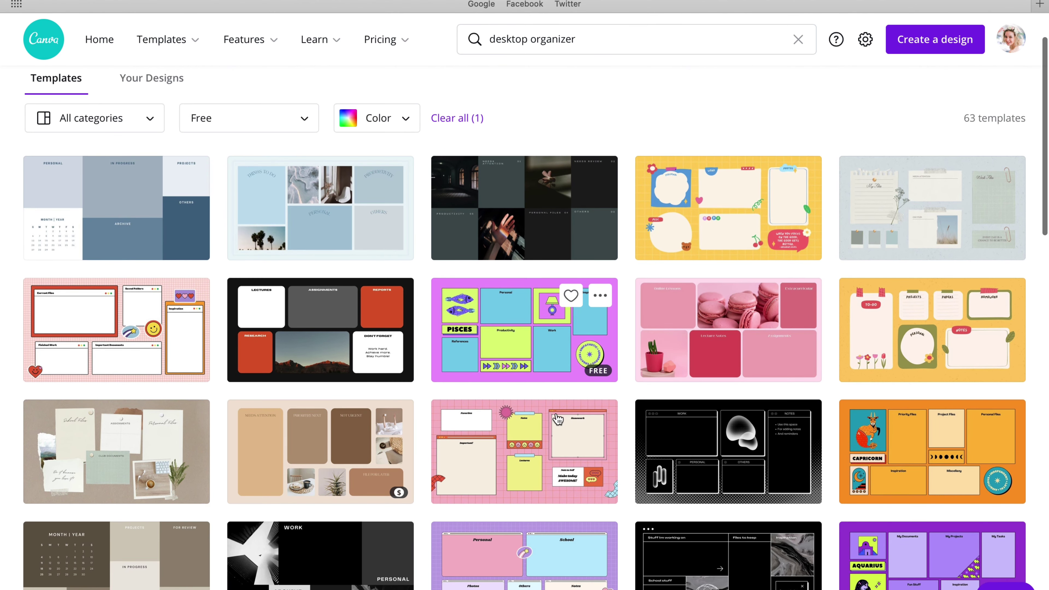
scroll(558, 418, "down", 15)
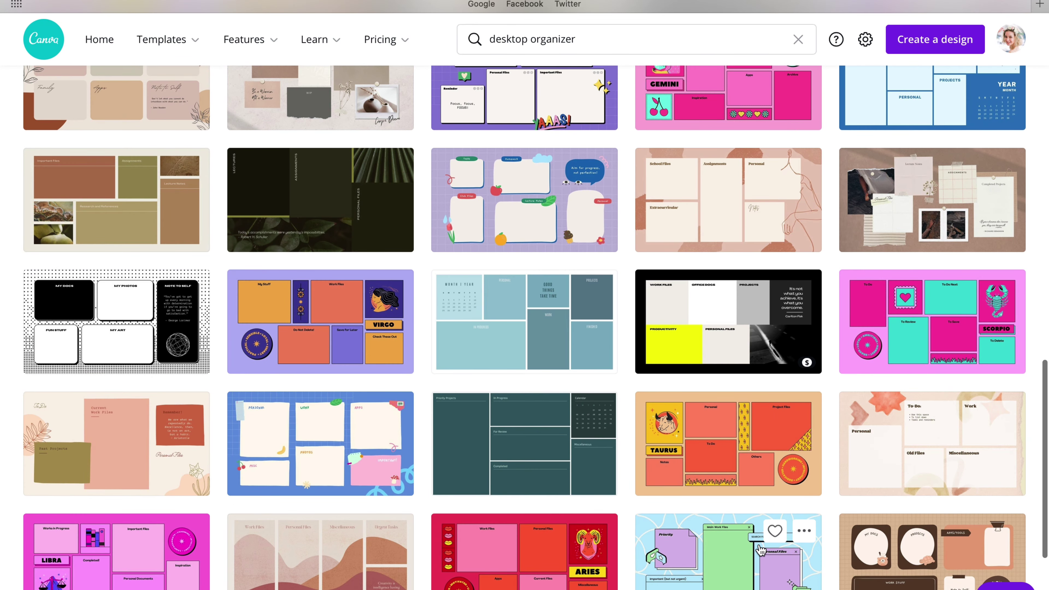
scroll(761, 550, "down", 2)
scroll(761, 549, "down", 4)
scroll(760, 549, "up", 7)
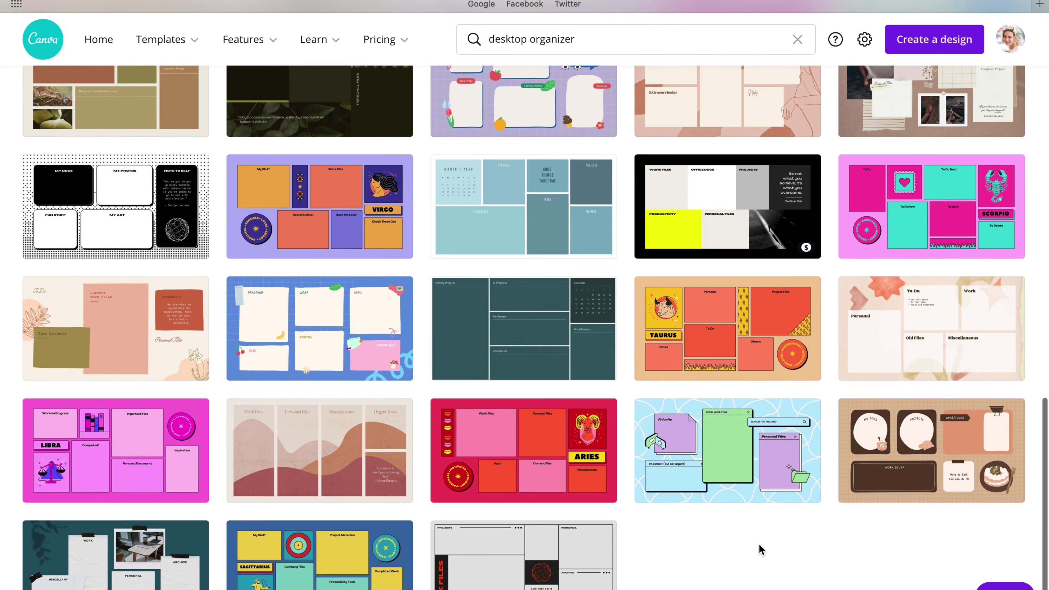
scroll(760, 549, "up", 10)
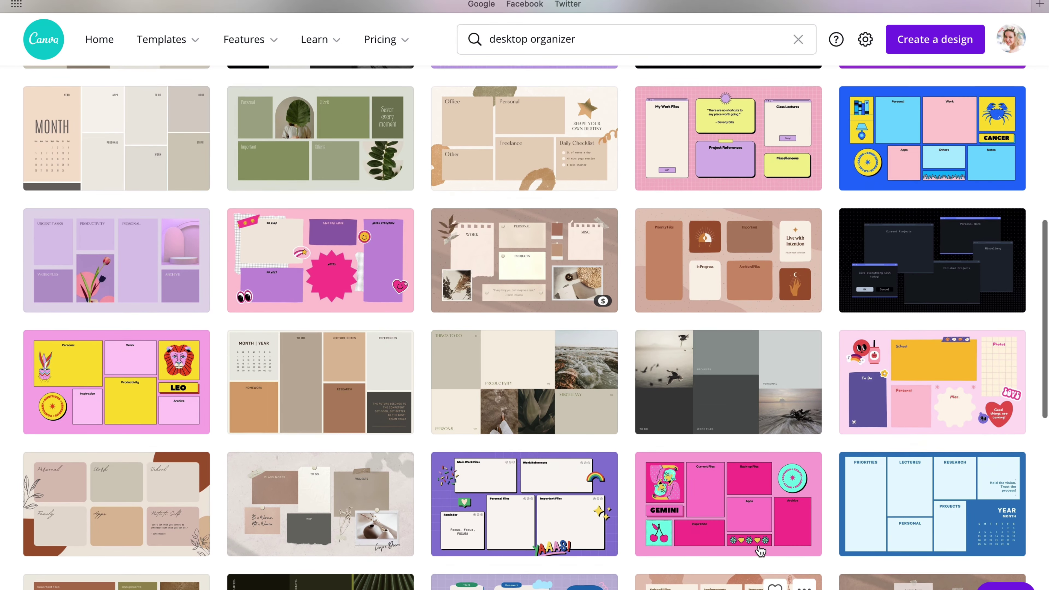
scroll(745, 519, "up", 9)
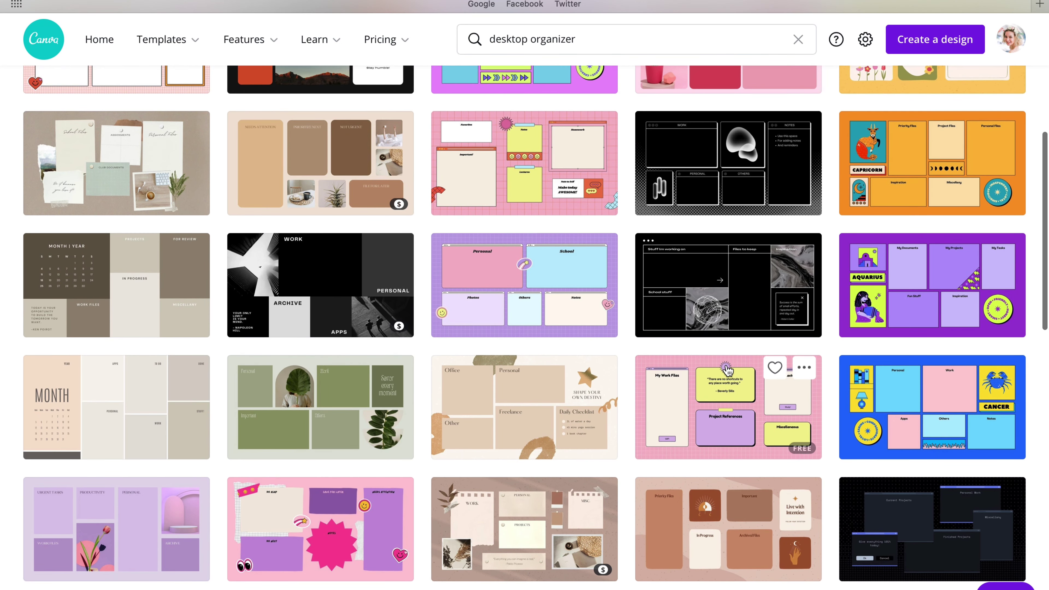
scroll(727, 371, "up", 5)
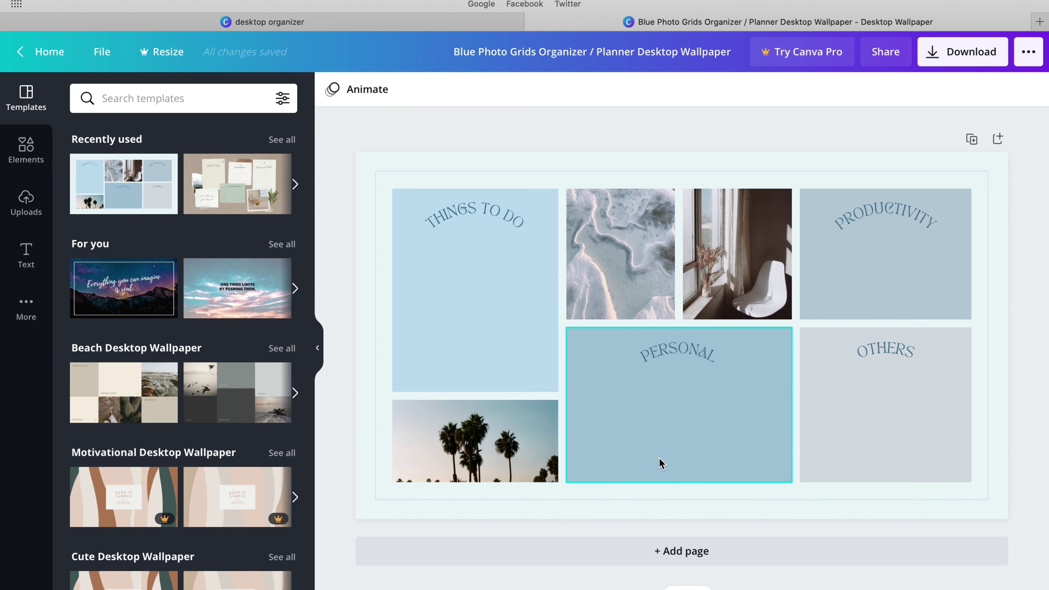
Select the palm-tree photo in the Blue Photo Grids Organizer template
left_click(512, 449)
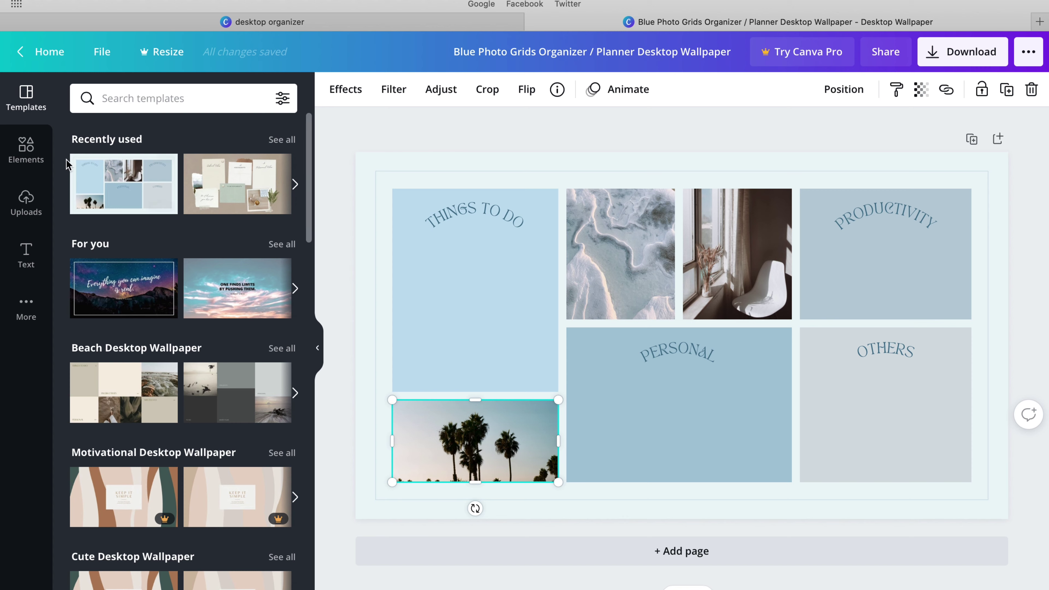
Browse the existing uploads, then upload IMG_1005.JPG from the device's Photos library
left_click(26, 213)
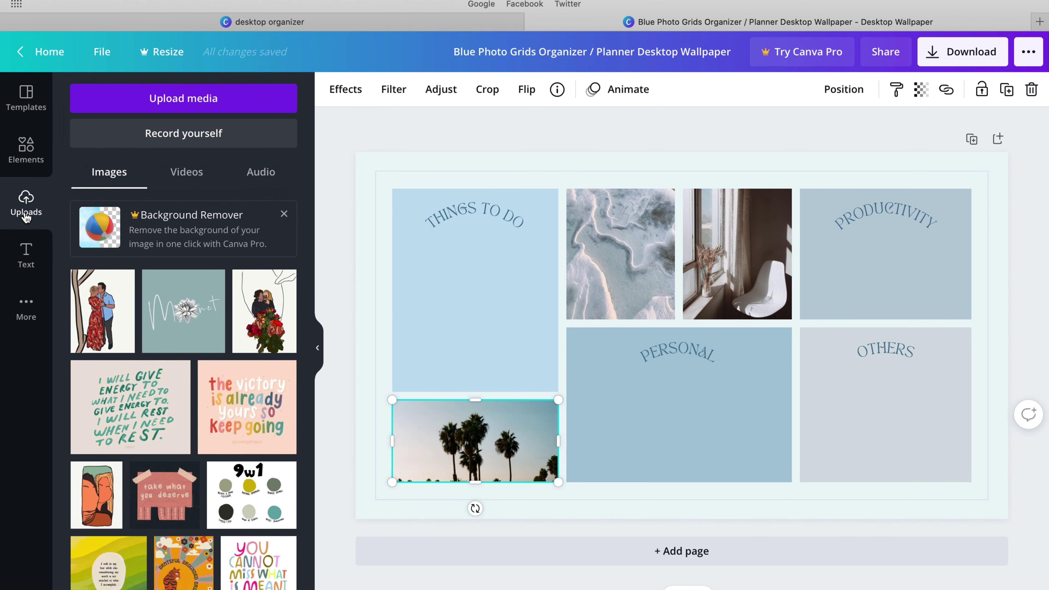
scroll(156, 481, "down", 5)
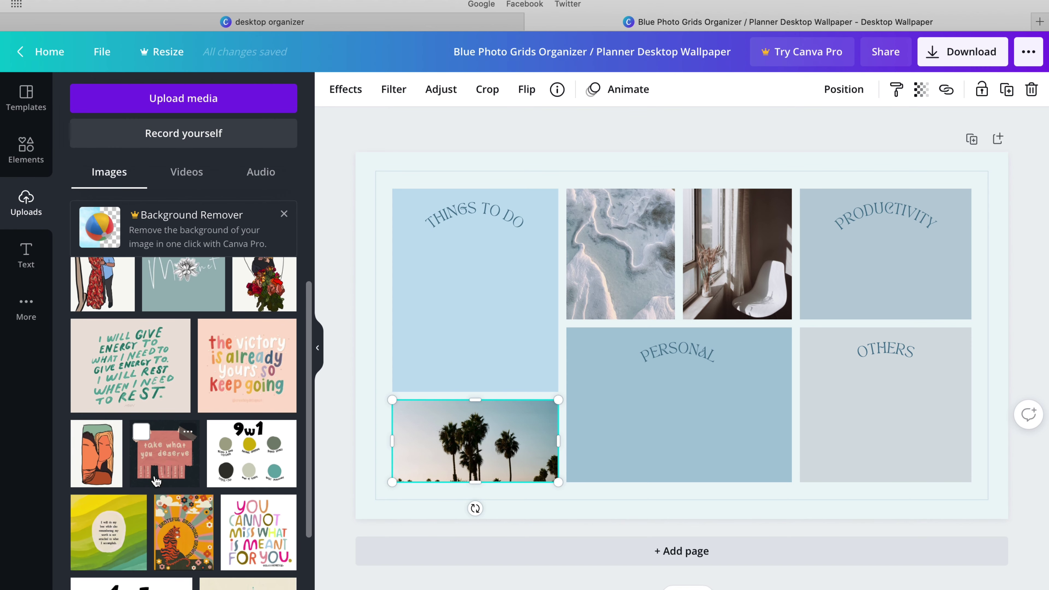
scroll(156, 481, "down", 6)
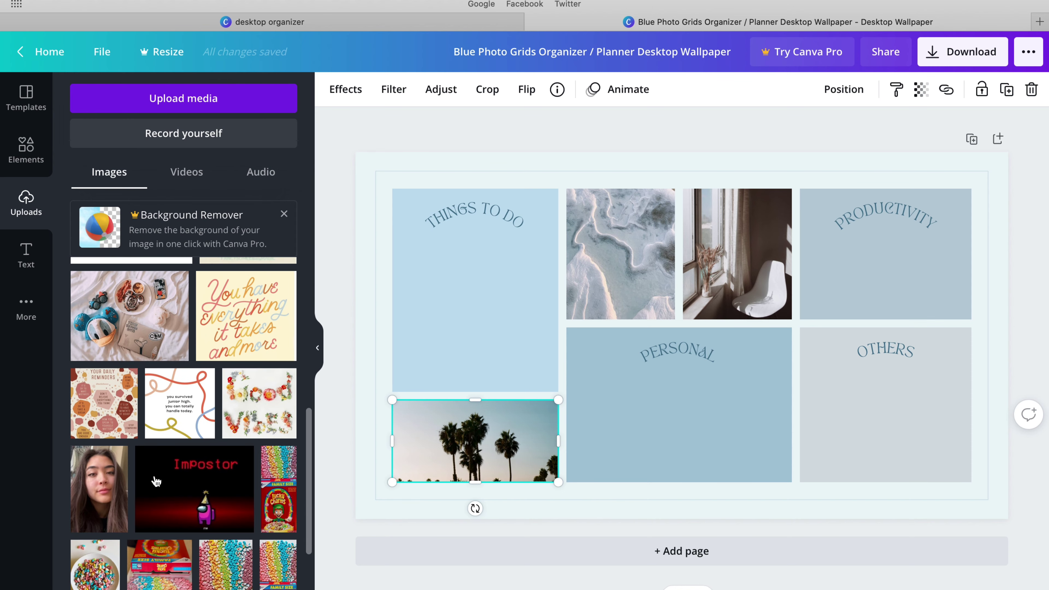
scroll(156, 481, "up", 3)
scroll(156, 480, "up", 8)
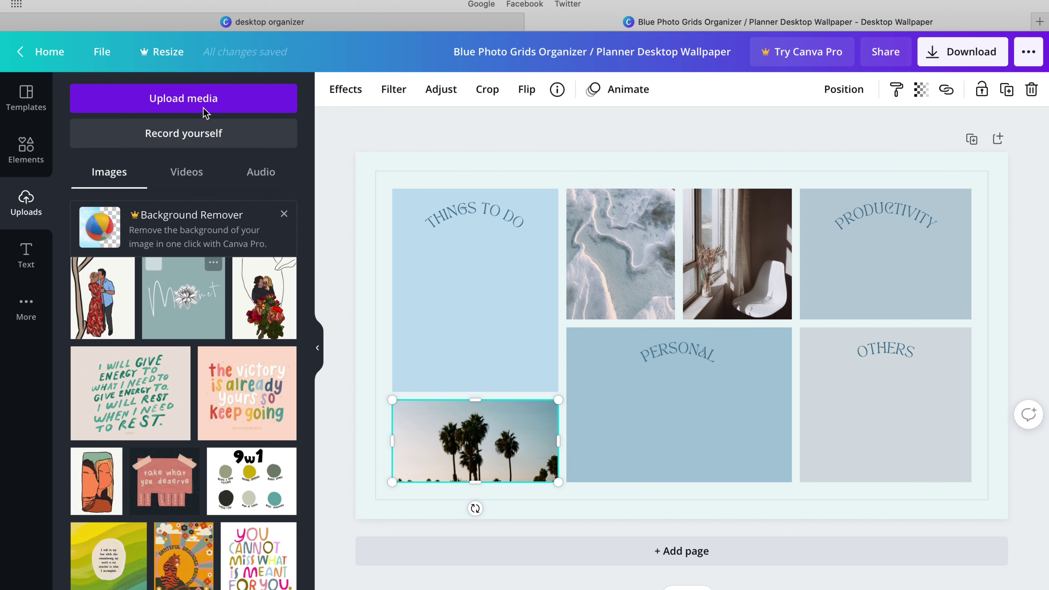
left_click(211, 104)
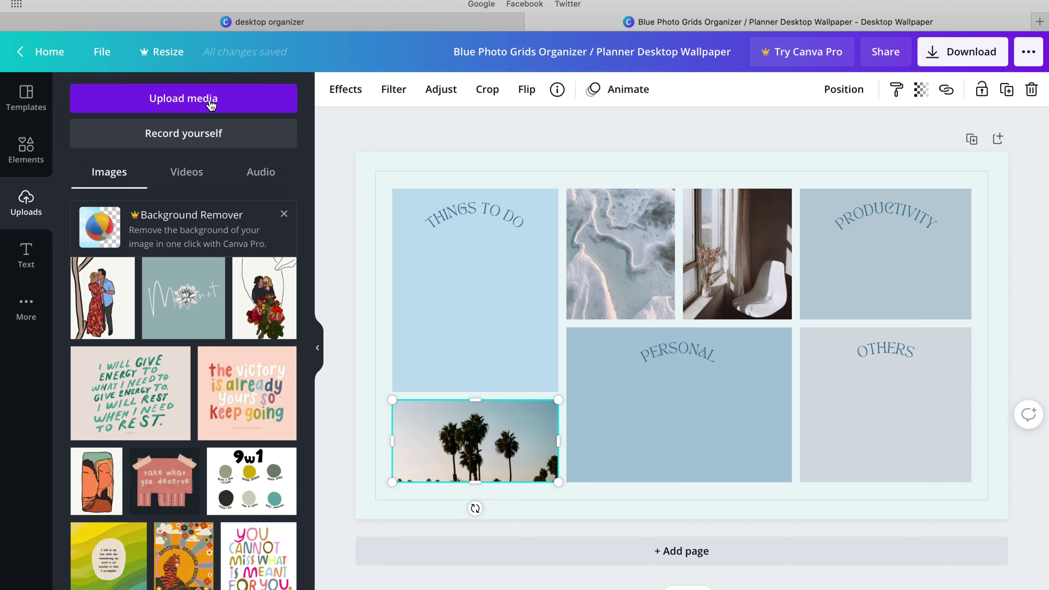
left_click(94, 181)
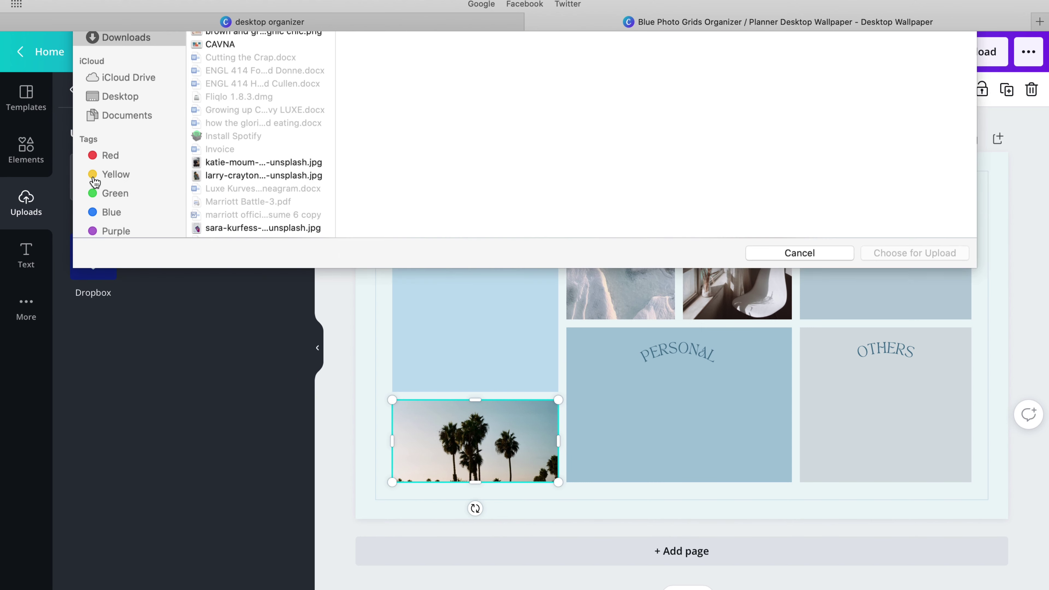
left_click(118, 298)
left_click(384, 248)
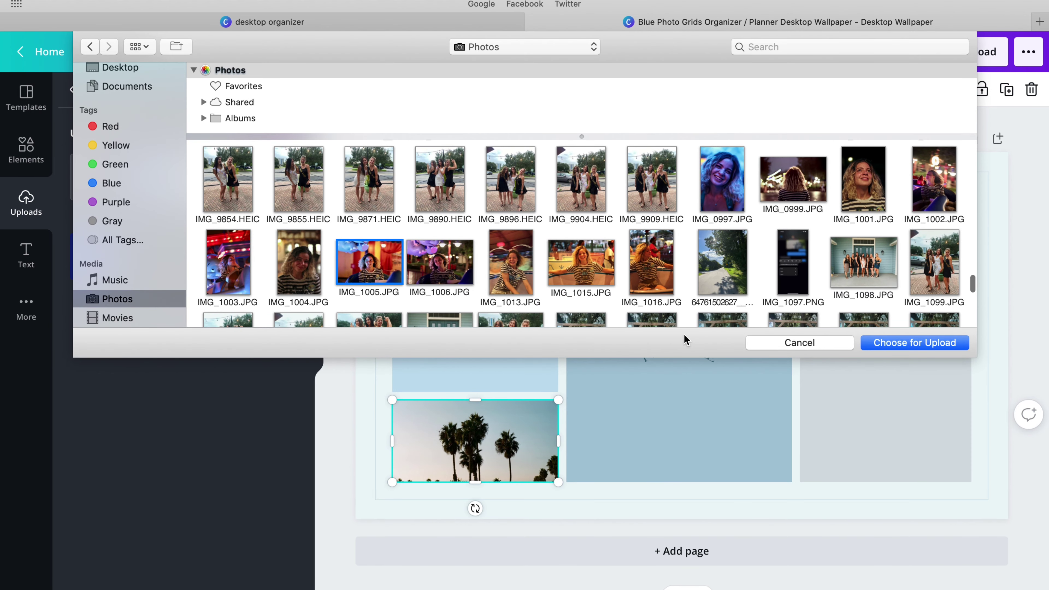
left_click(937, 348)
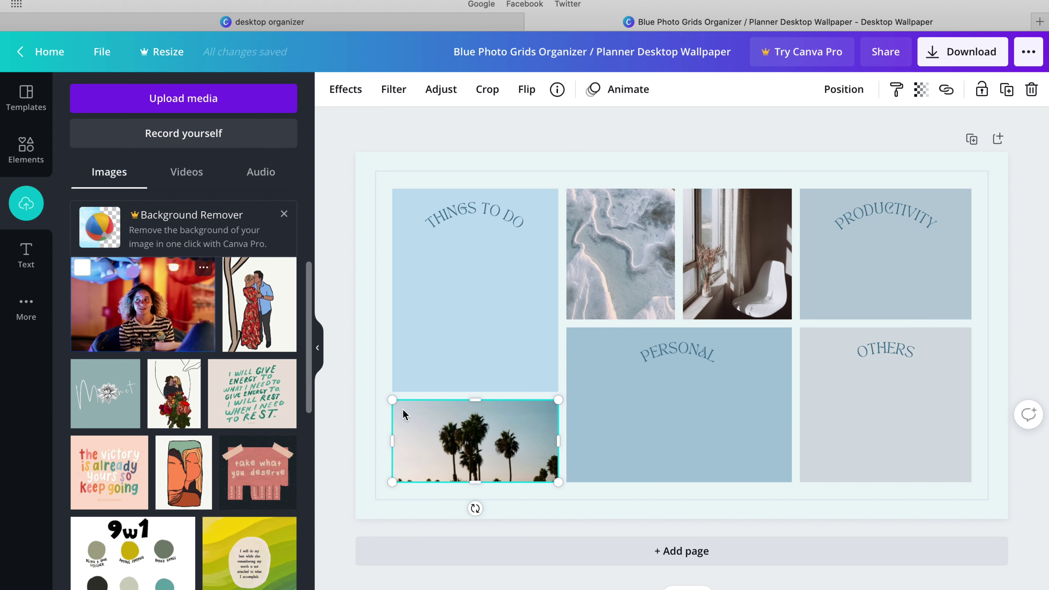
Remove the palm photo and drop the victory and energy quote images onto the top-row photos
key("Delete")
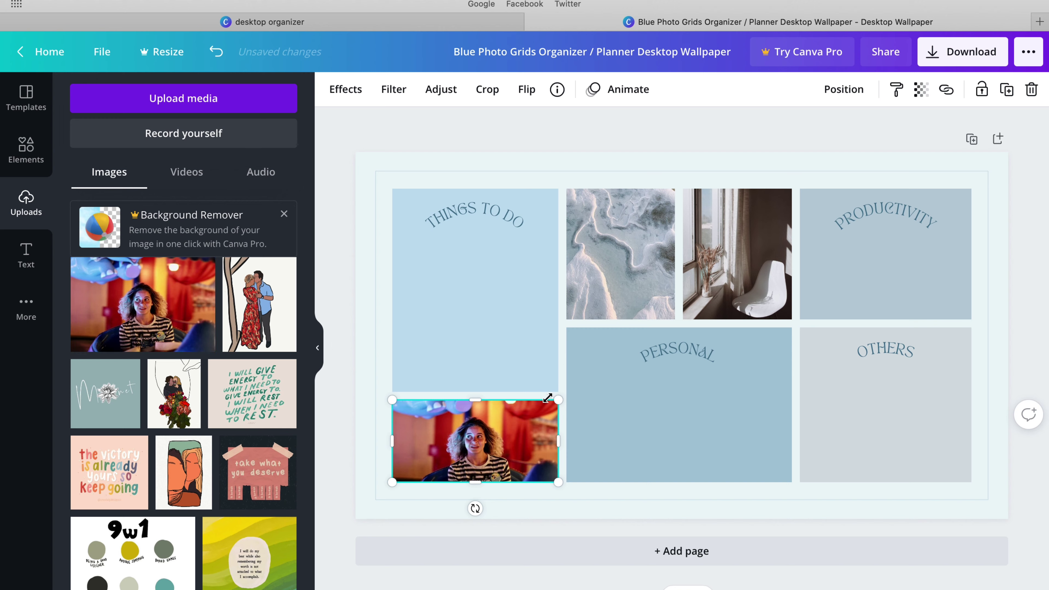
left_click_drag(500, 400, 499, 386)
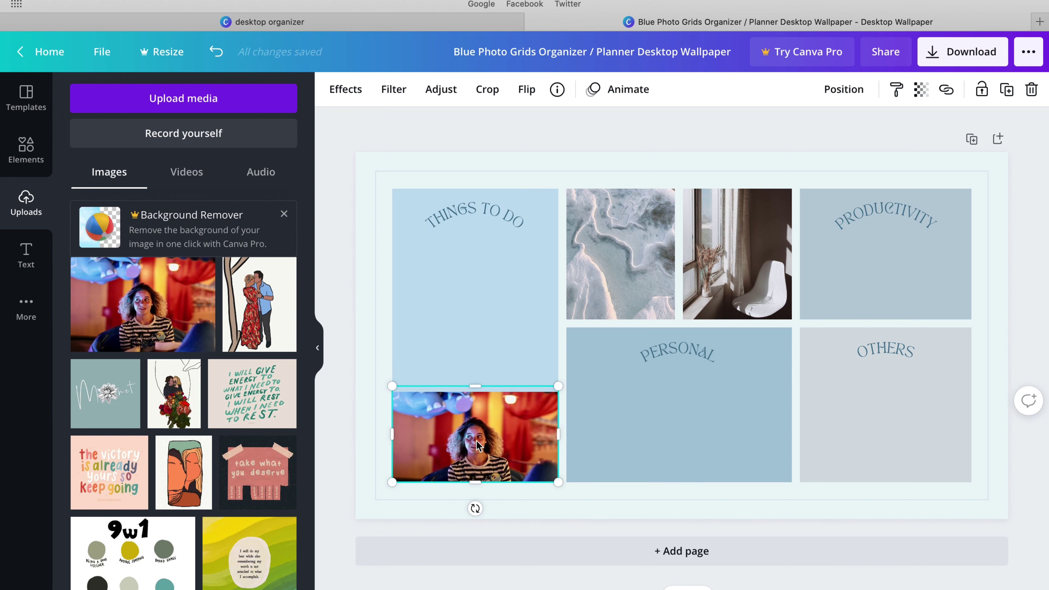
left_click_drag(474, 386, 475, 397)
left_click(638, 263)
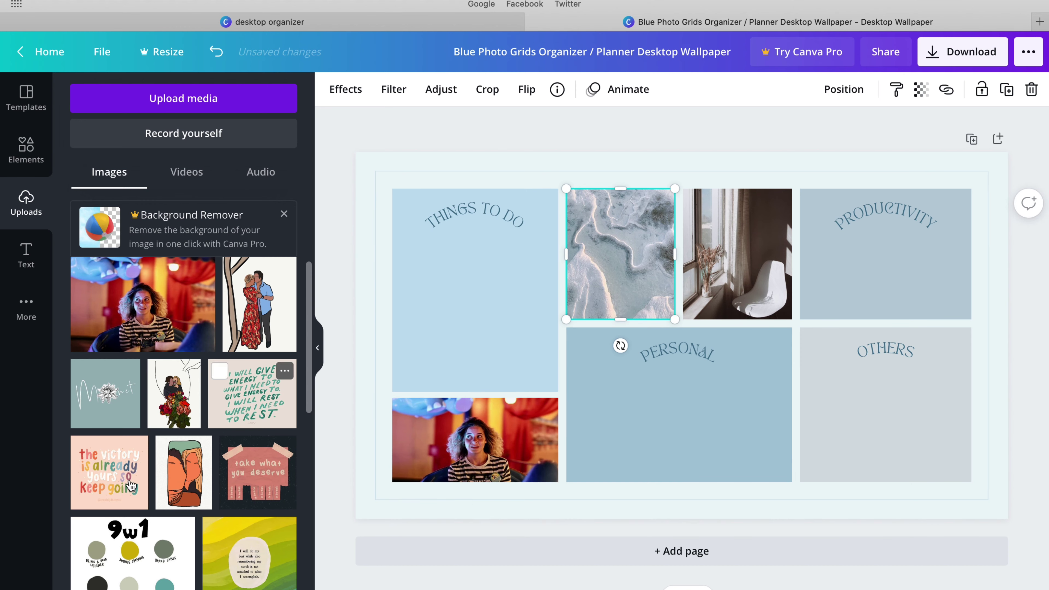
left_click_drag(693, 284, 639, 265)
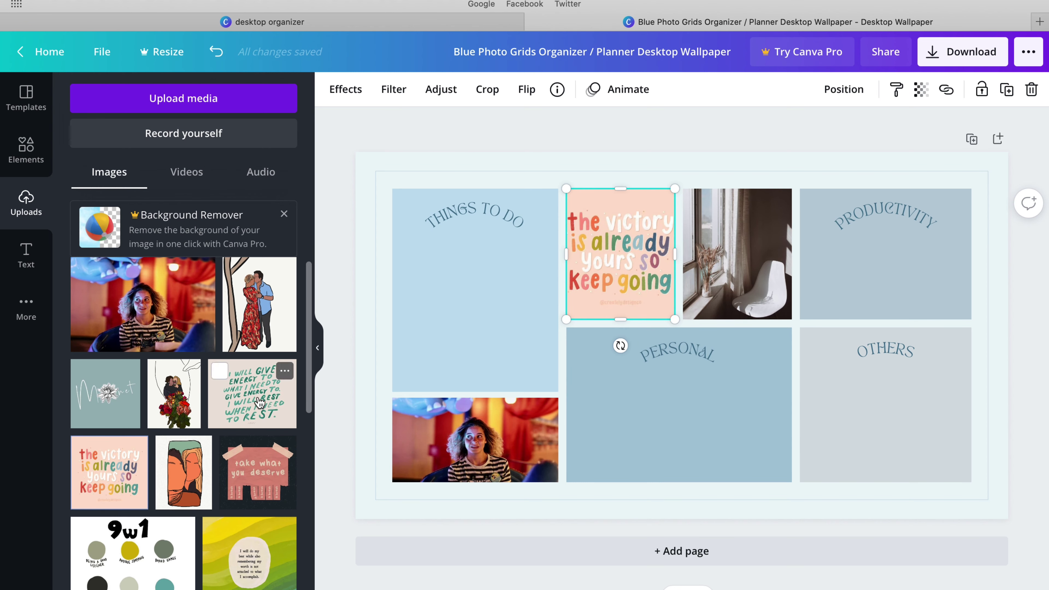
left_click_drag(404, 396, 749, 264)
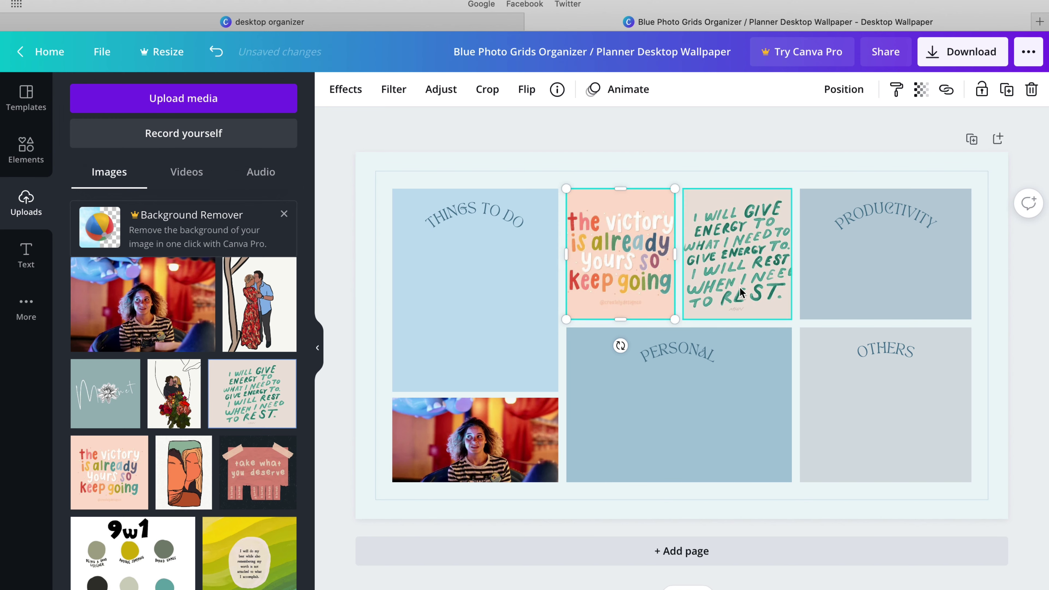
Widen the energy and victory quote images so they sit side by side
left_click(727, 285)
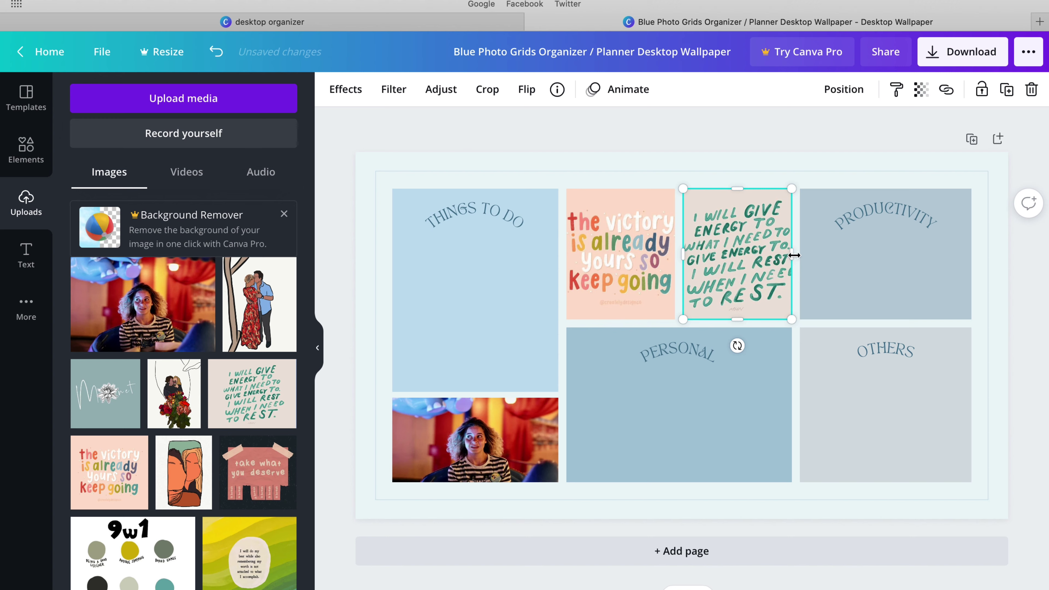
left_click_drag(791, 253, 800, 253)
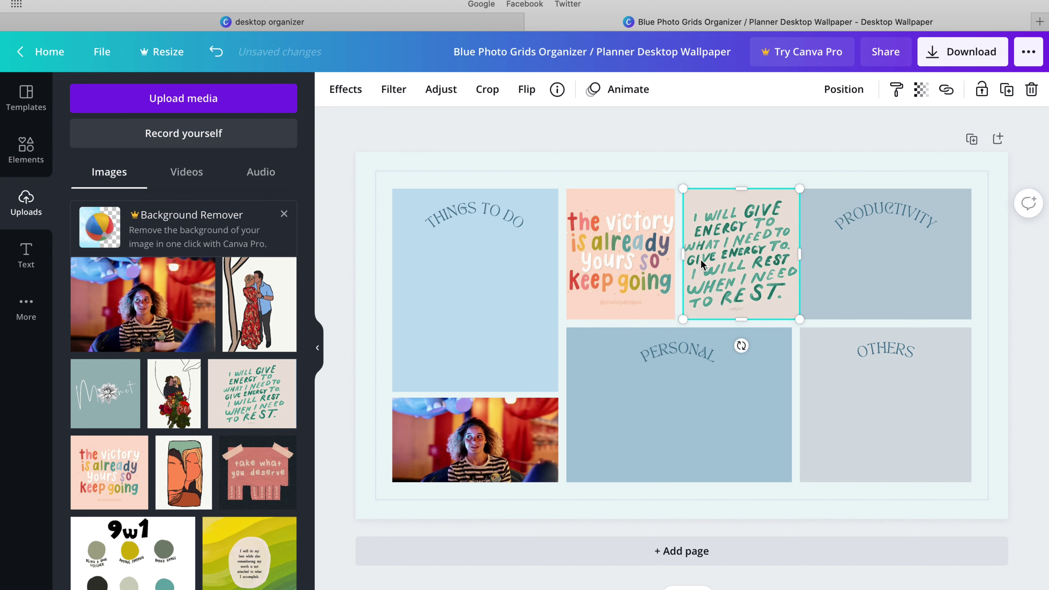
left_click_drag(671, 253, 663, 253)
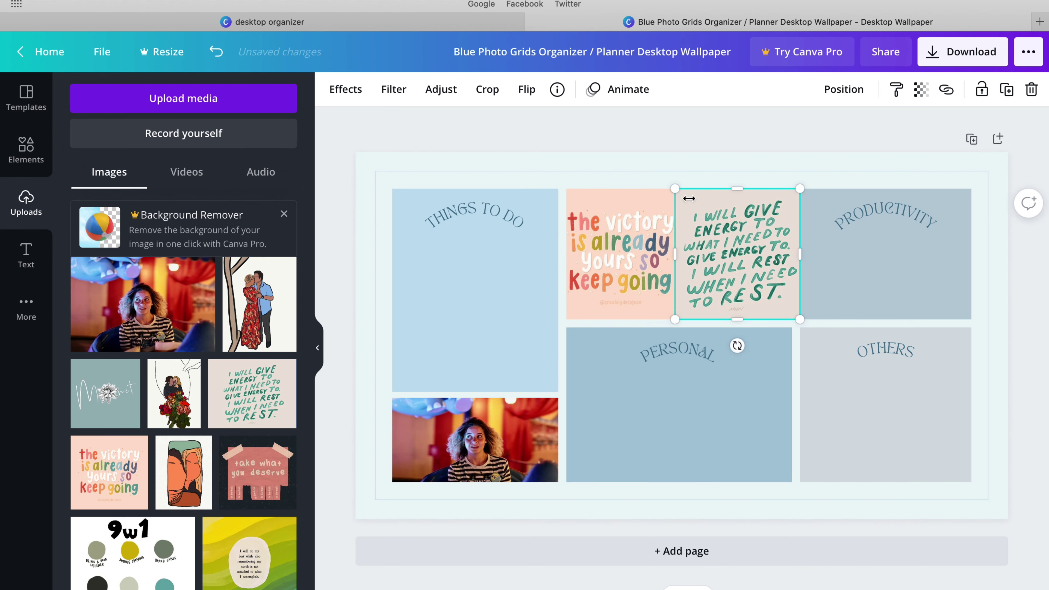
left_click(581, 263)
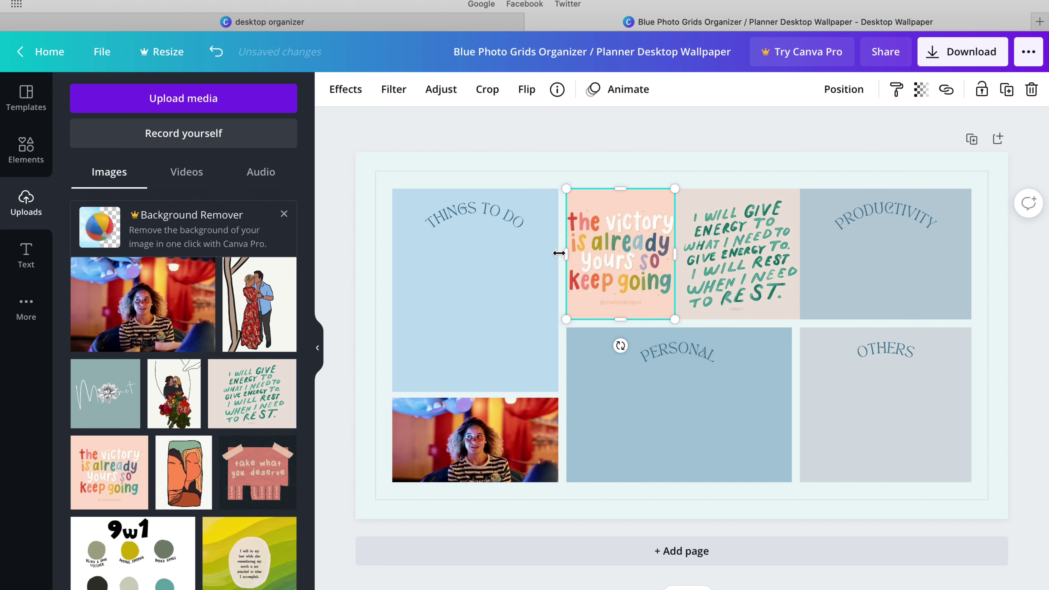
left_click_drag(559, 253, 550, 253)
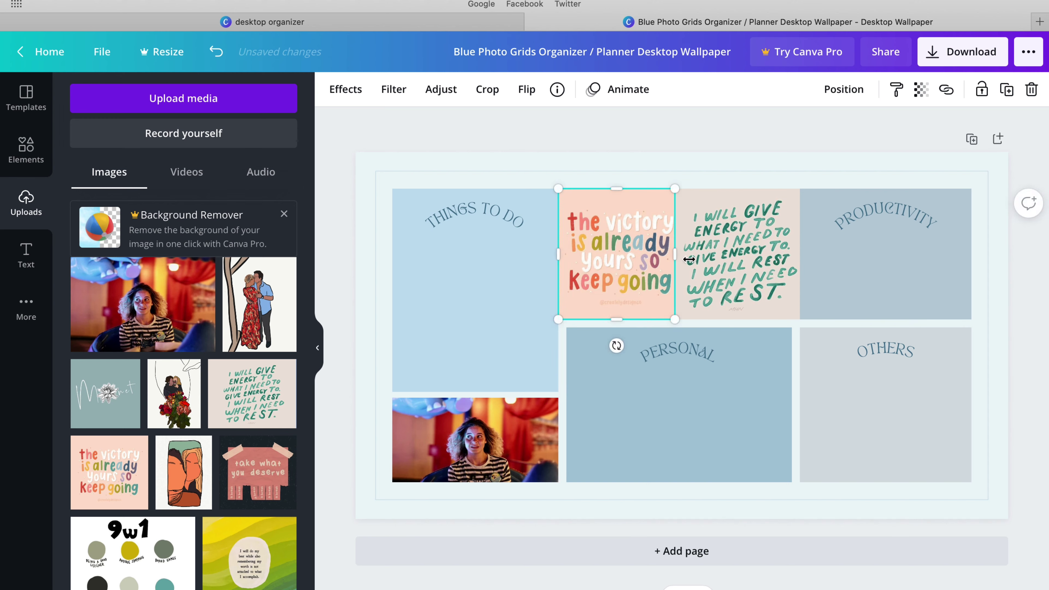
left_click(689, 158)
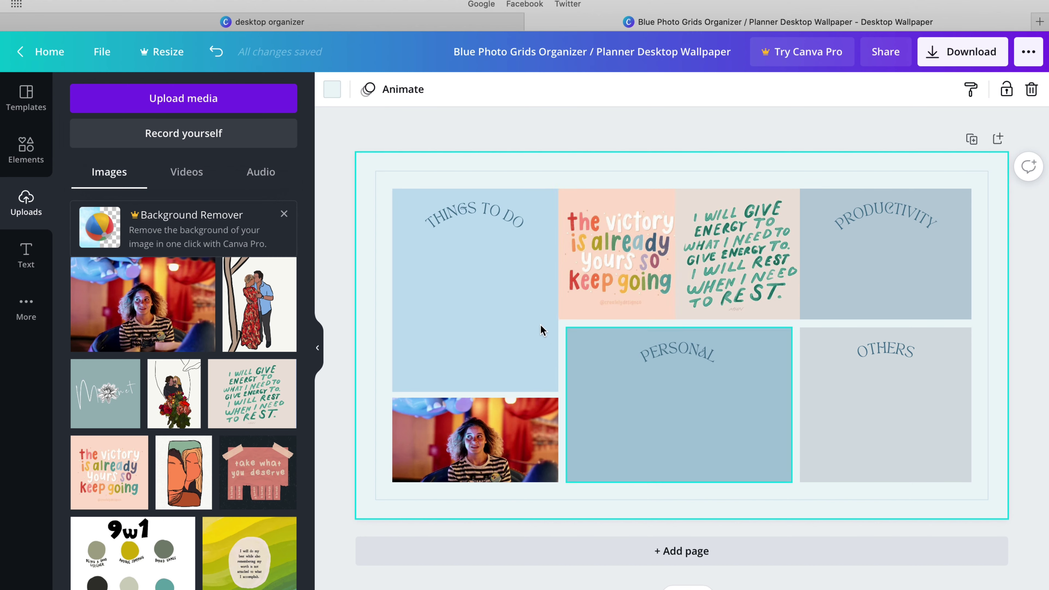
Replace PRODUCTIVITY with 'FOR ONE SO SMALL, YOU SEEM SO STRONG' and nudge the curved text up
left_click(476, 207)
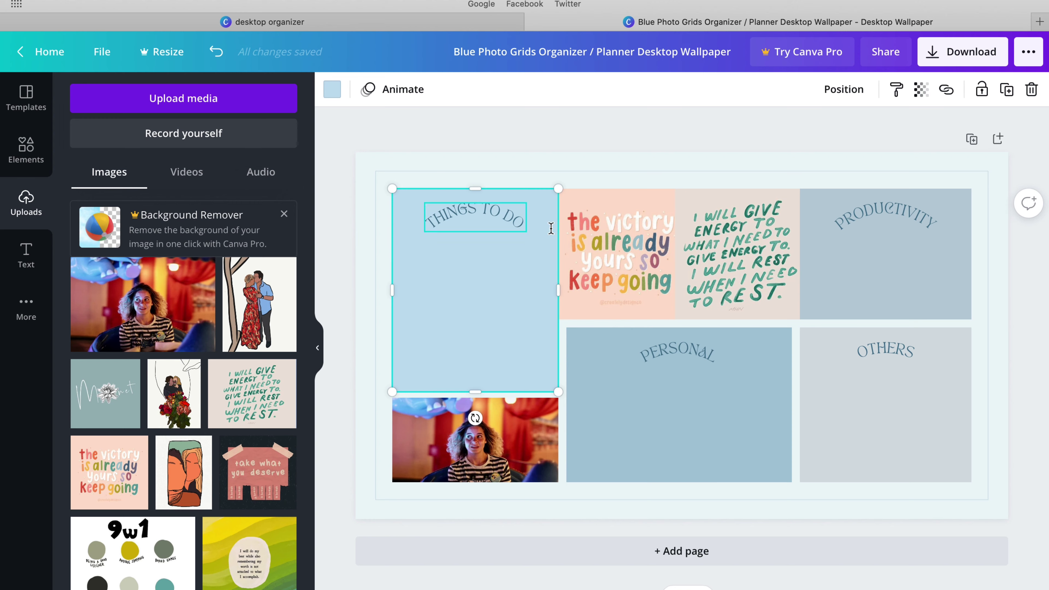
left_click(838, 219)
left_click(873, 225)
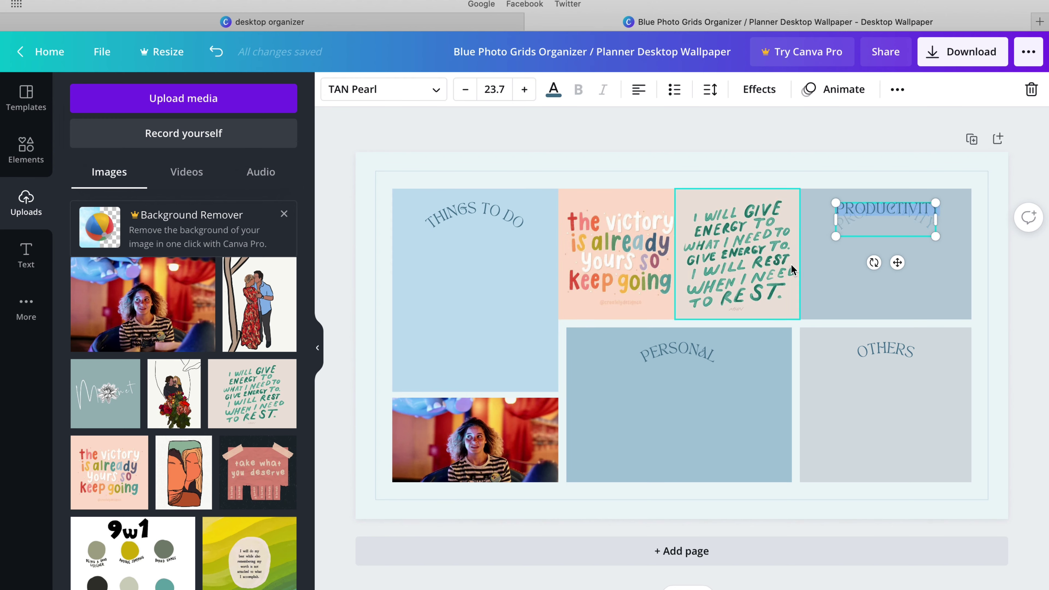
type("FOR")
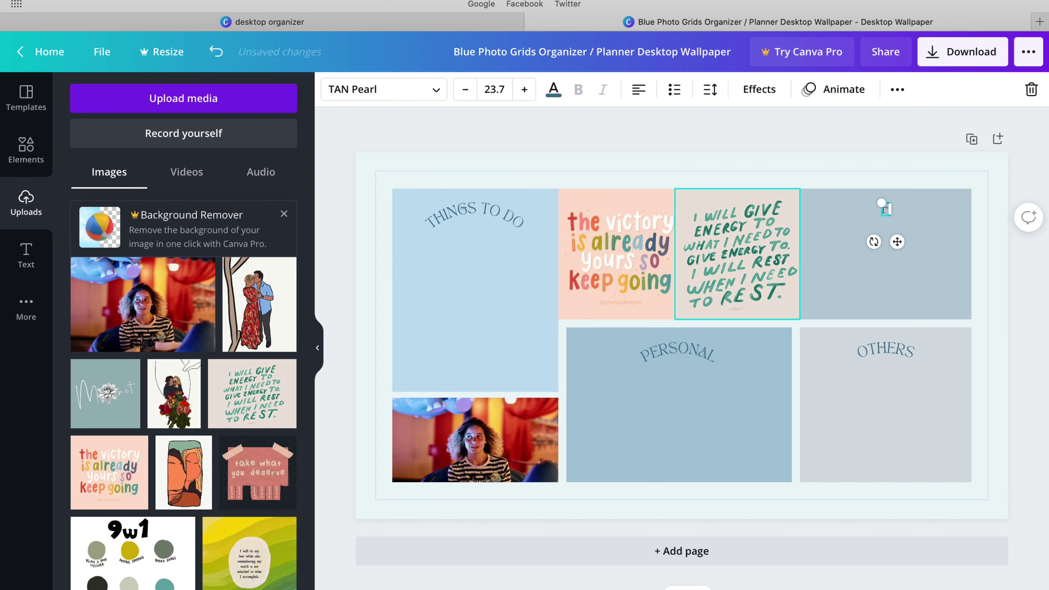
type(" ONE SO")
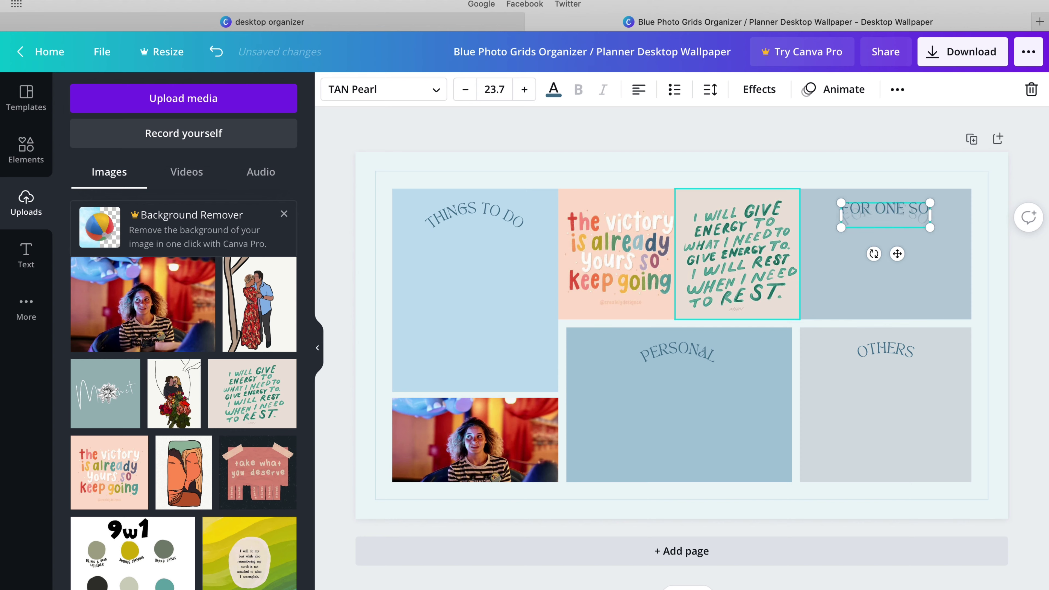
type(" SMALL, ")
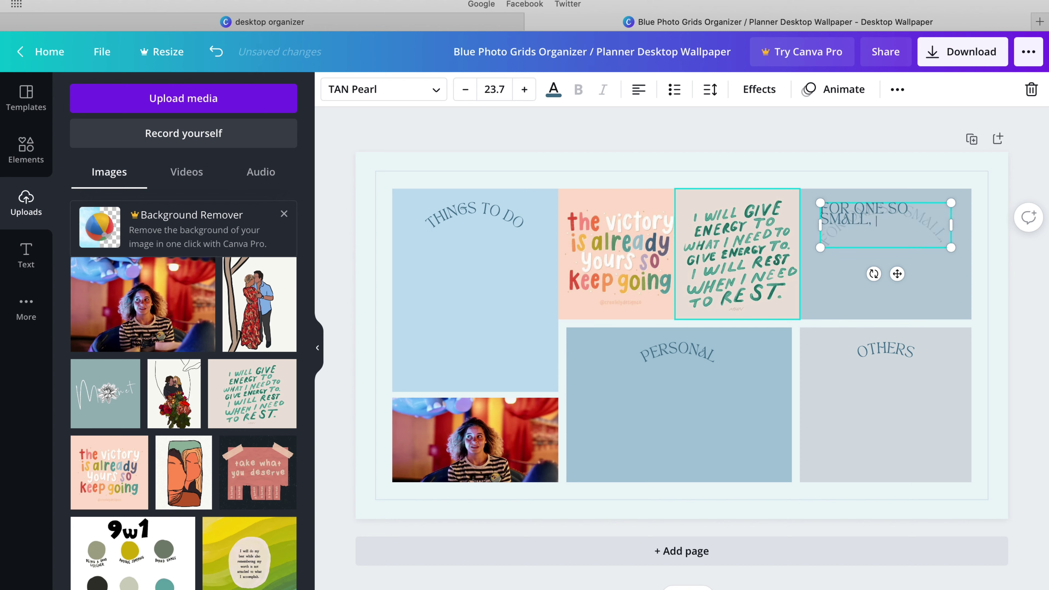
type("YOU SEEM SO ")
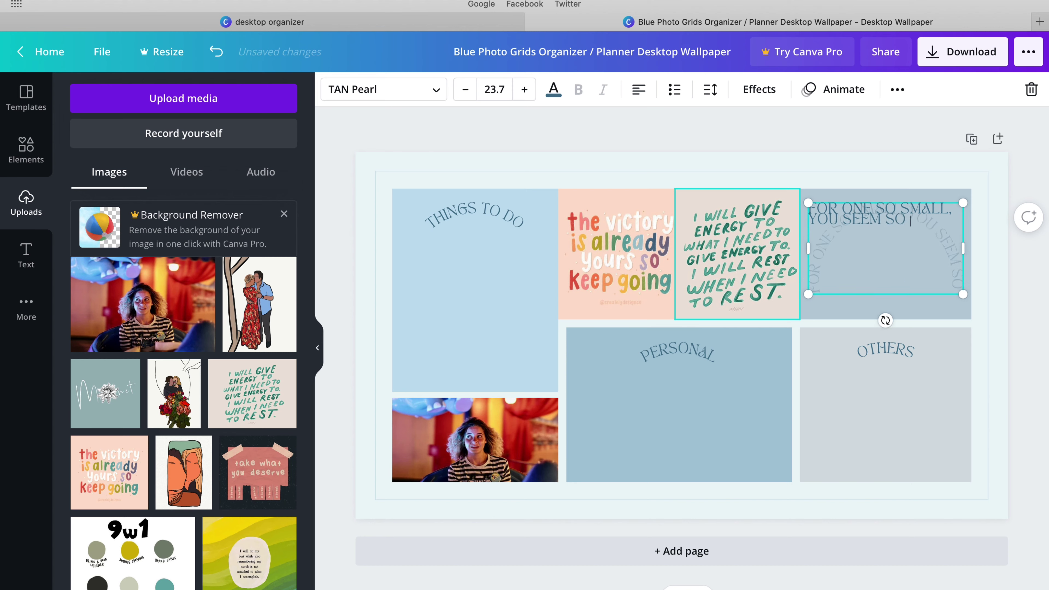
type("STRONG")
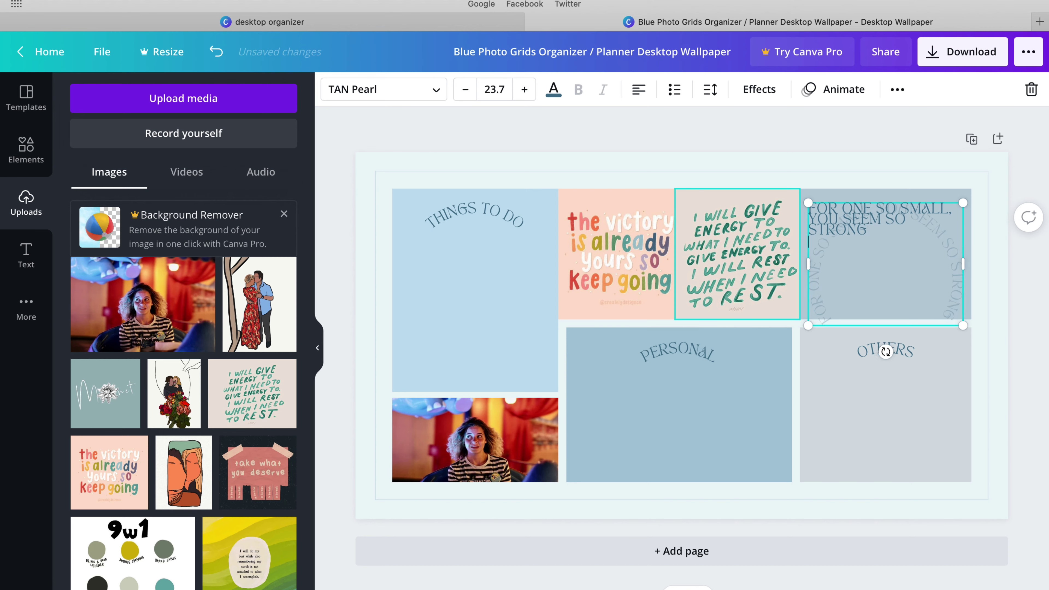
left_click(910, 144)
left_click(911, 239)
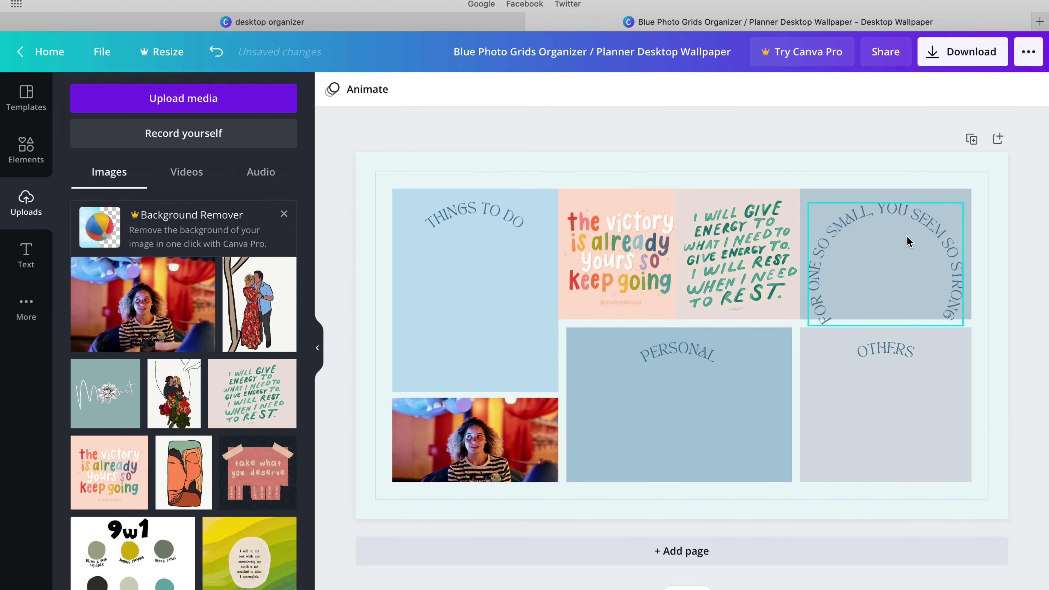
mouse_move(904, 234)
left_mouse_down()
mouse_move(906, 222)
mouse_move(906, 233)
left_mouse_up()
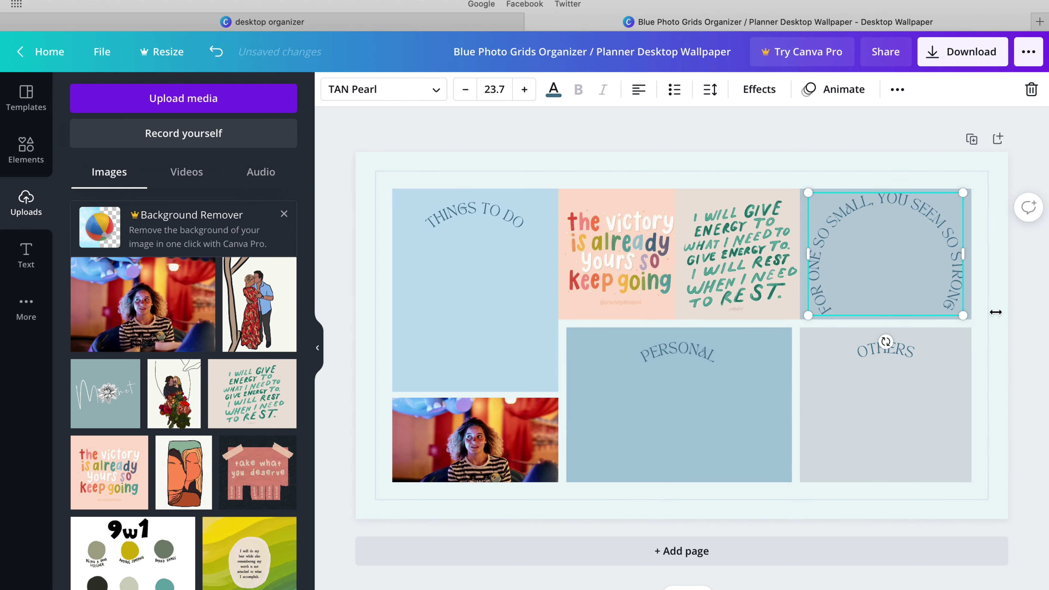
left_click(1041, 338)
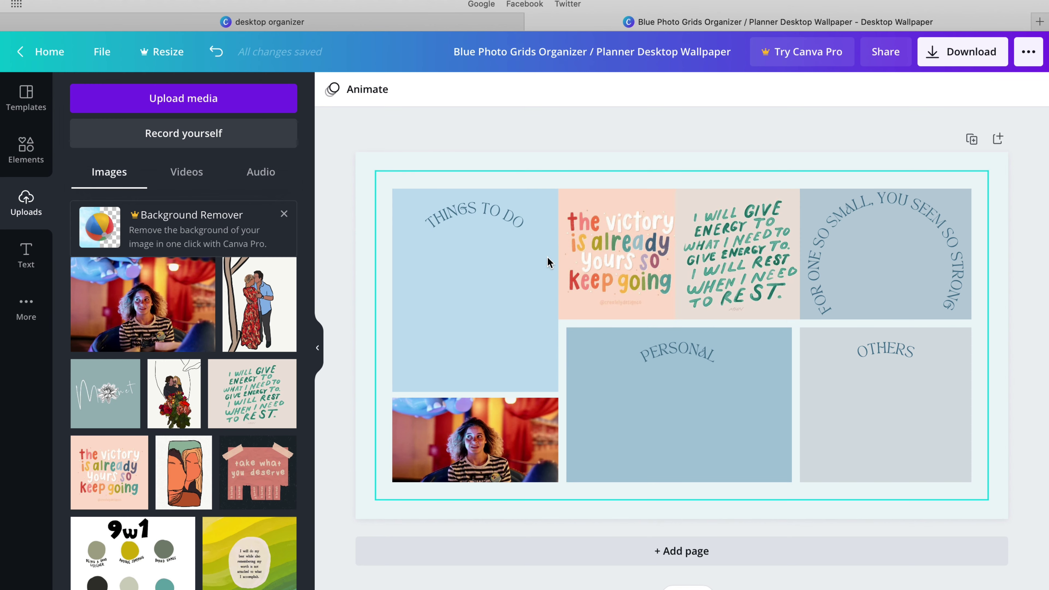
Try a peach page background, then set it to the orange Photo Color
left_click(706, 165)
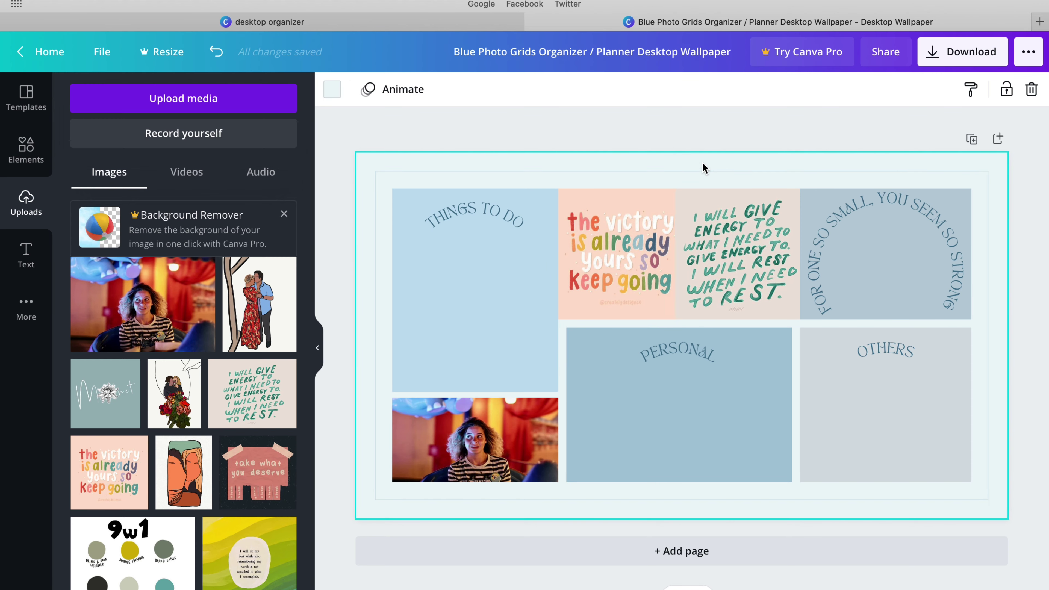
left_click(332, 89)
scroll(205, 424, "down", 1)
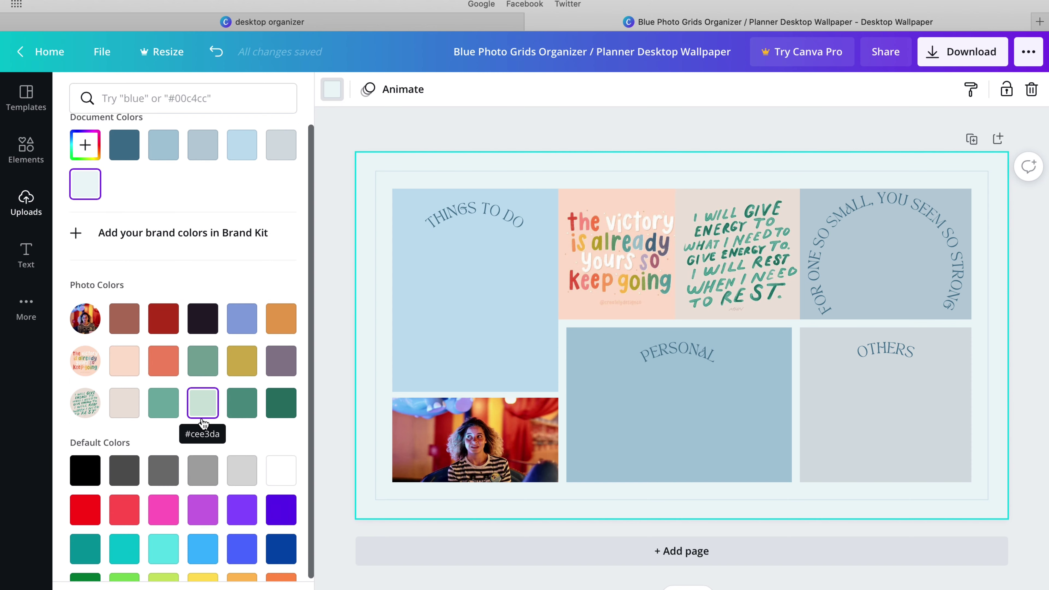
scroll(119, 368, "down", 1)
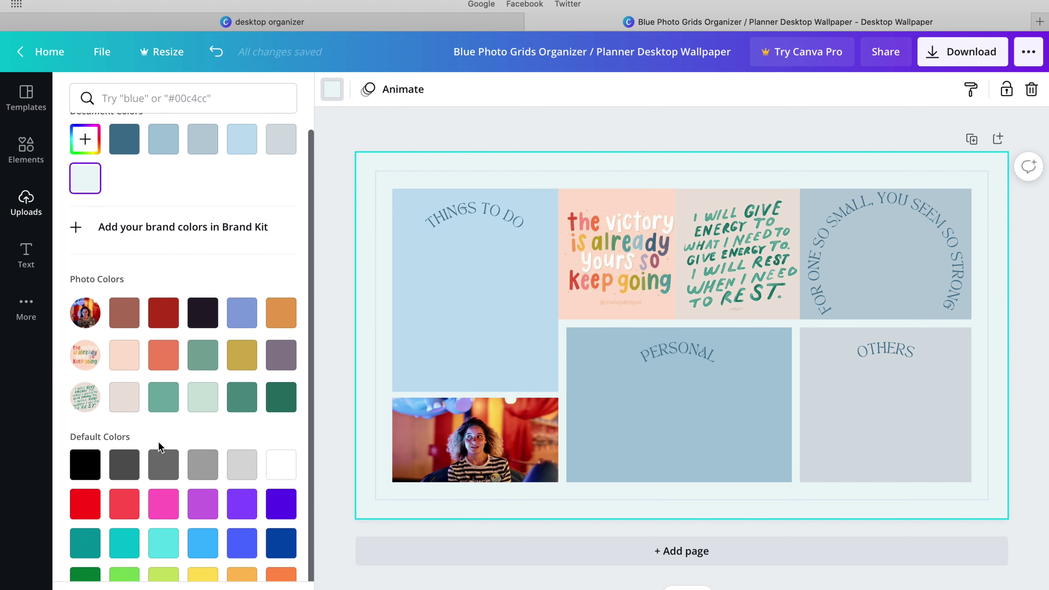
left_click(118, 353)
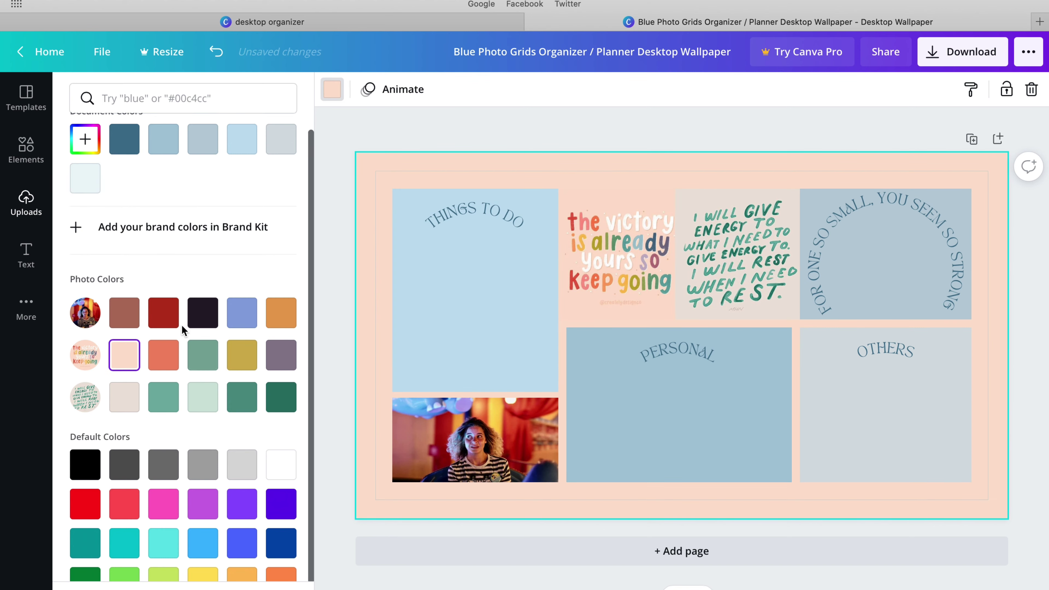
left_click(280, 314)
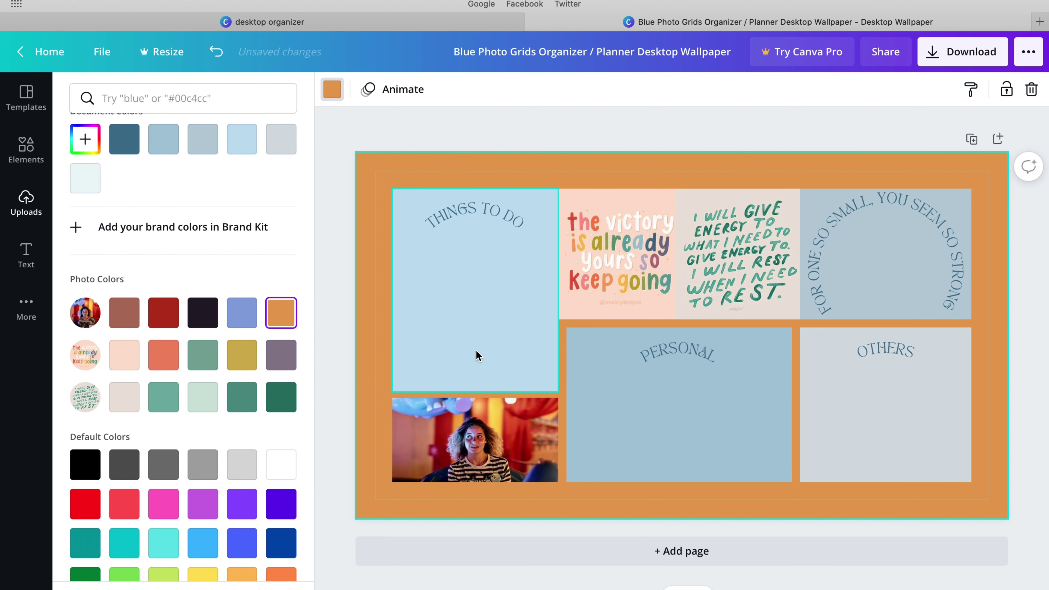
Fill the THINGS TO DO cell green and colour its heading orange
left_click(466, 356)
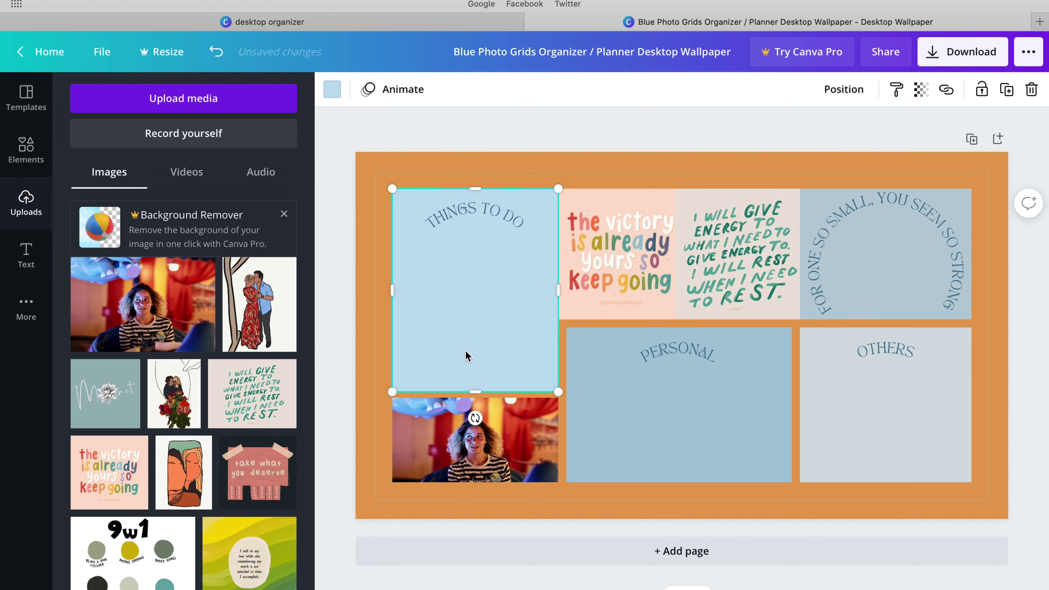
left_click(337, 98)
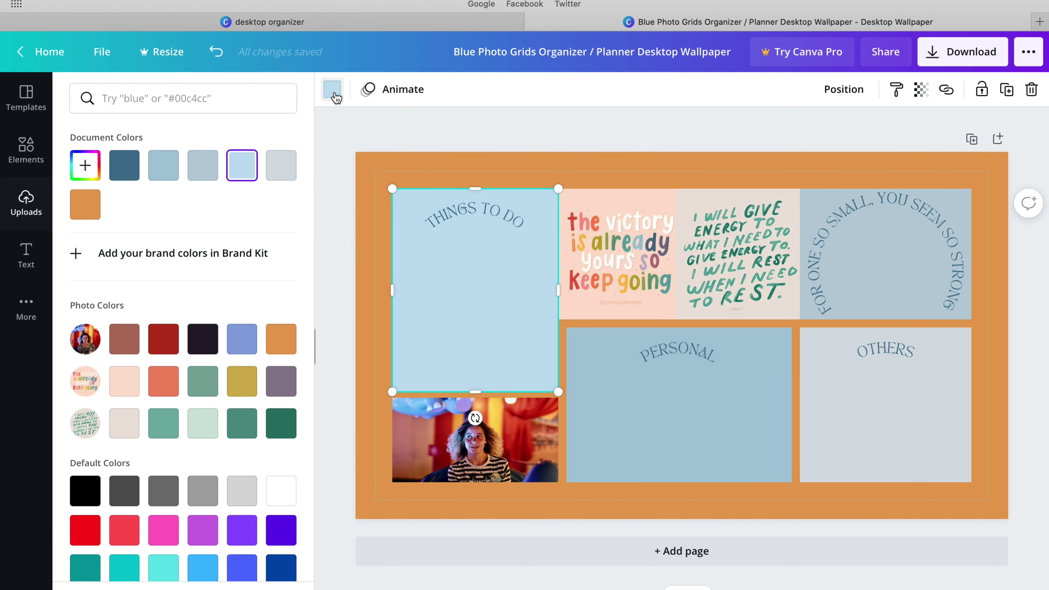
left_click(244, 435)
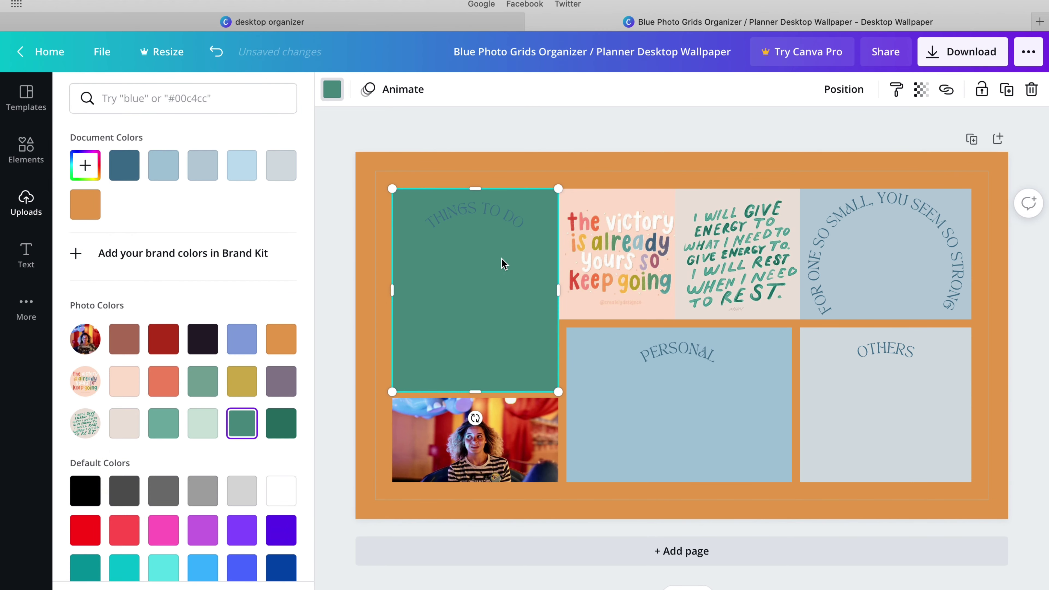
left_click(502, 223)
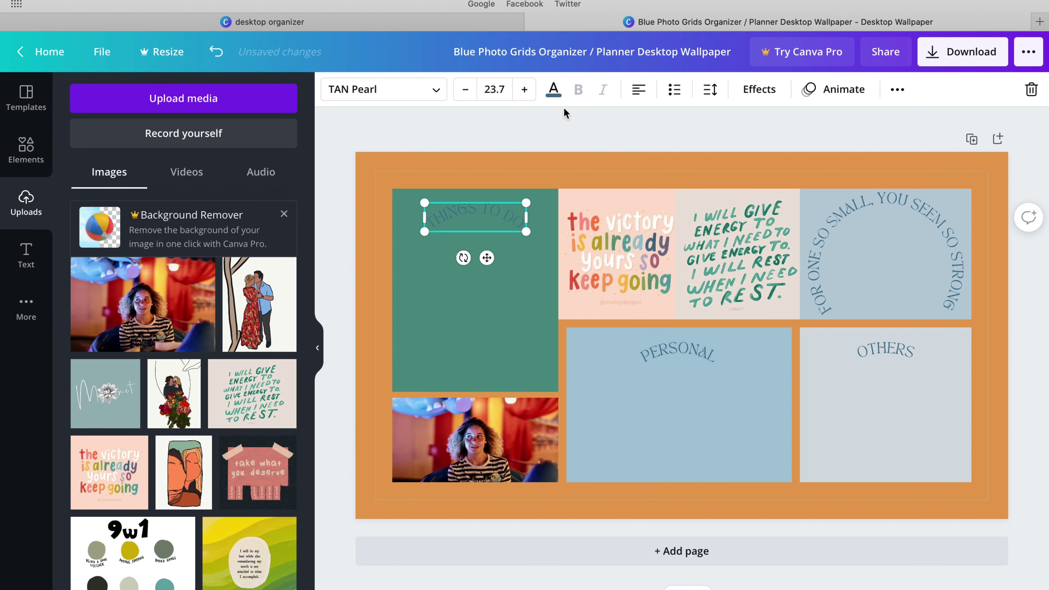
left_click(553, 88)
left_click(241, 339)
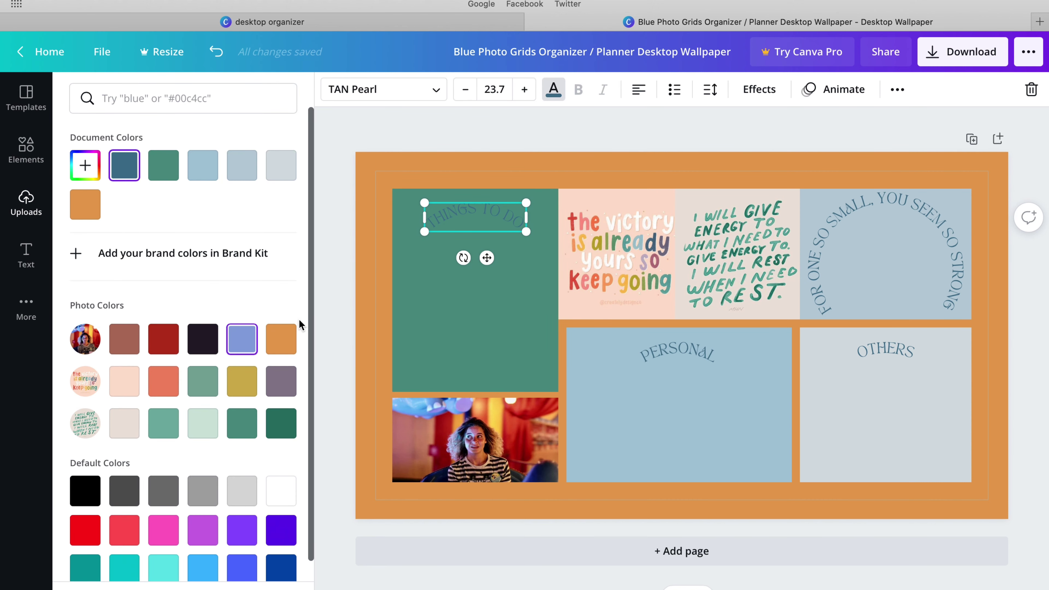
left_click(281, 339)
Recolour the PERSONAL heading light orange after trying mustard and bright yellow
left_click(672, 446)
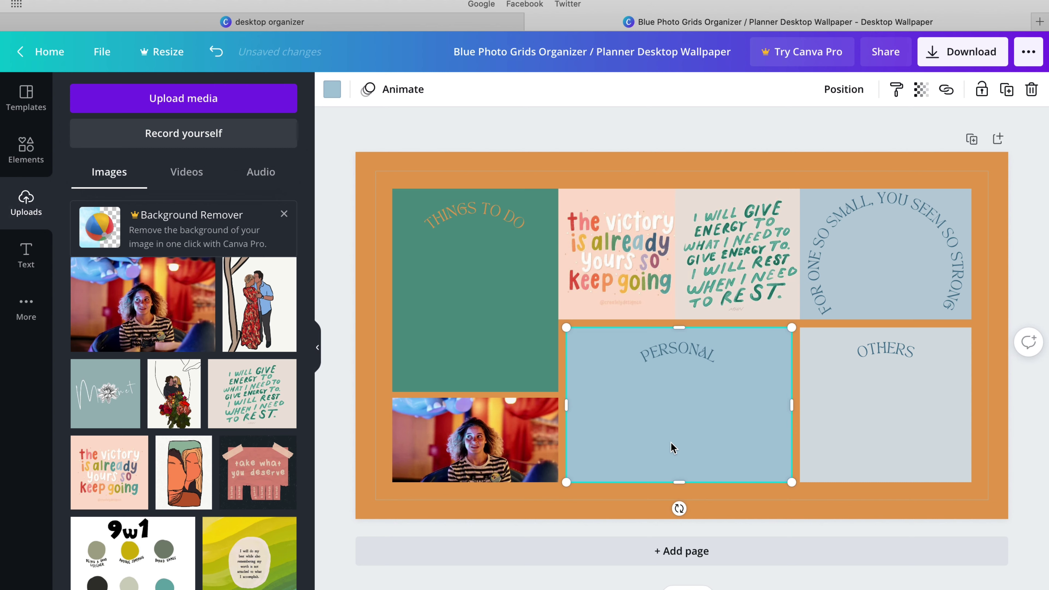
left_click(665, 347)
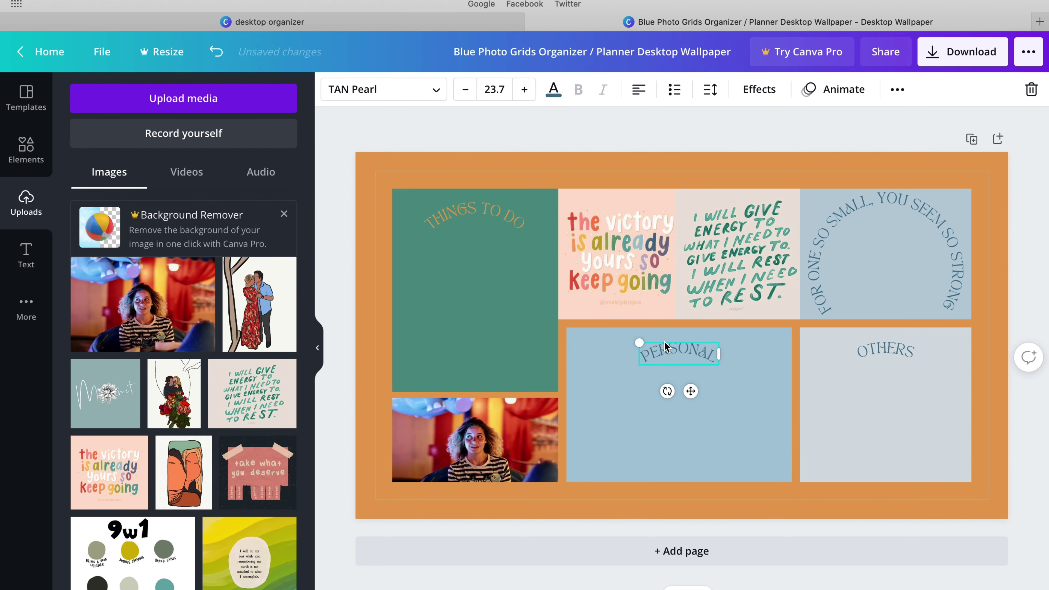
left_click(553, 88)
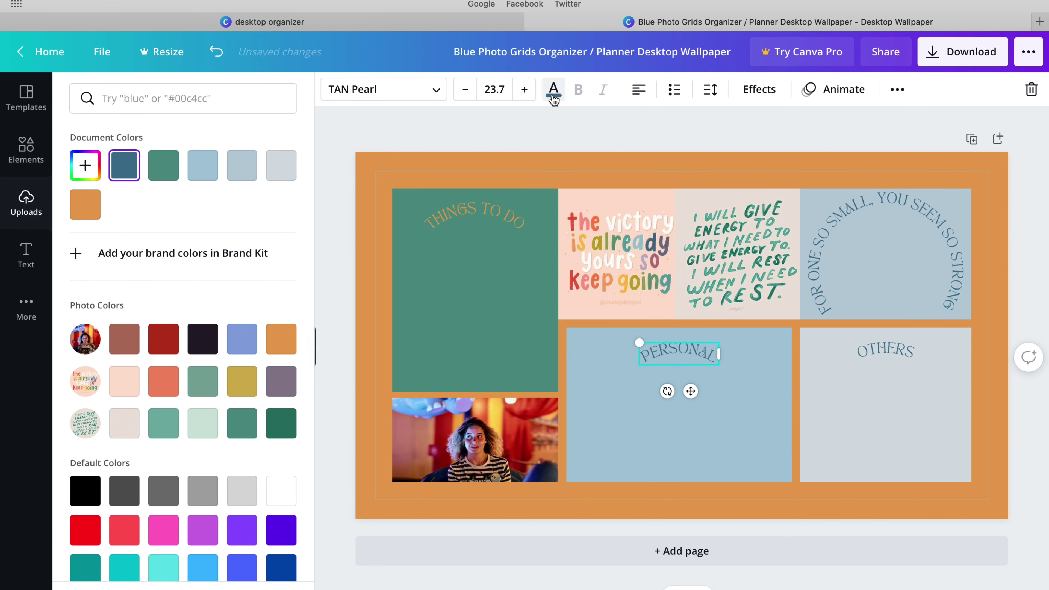
left_click(243, 381)
scroll(272, 390, "down", 2)
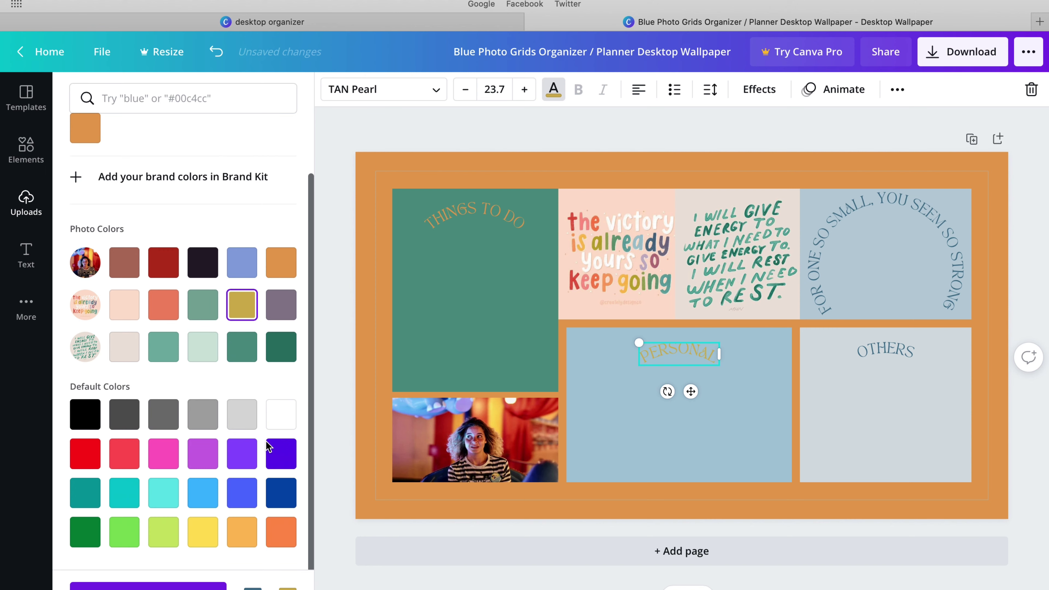
left_click(205, 539)
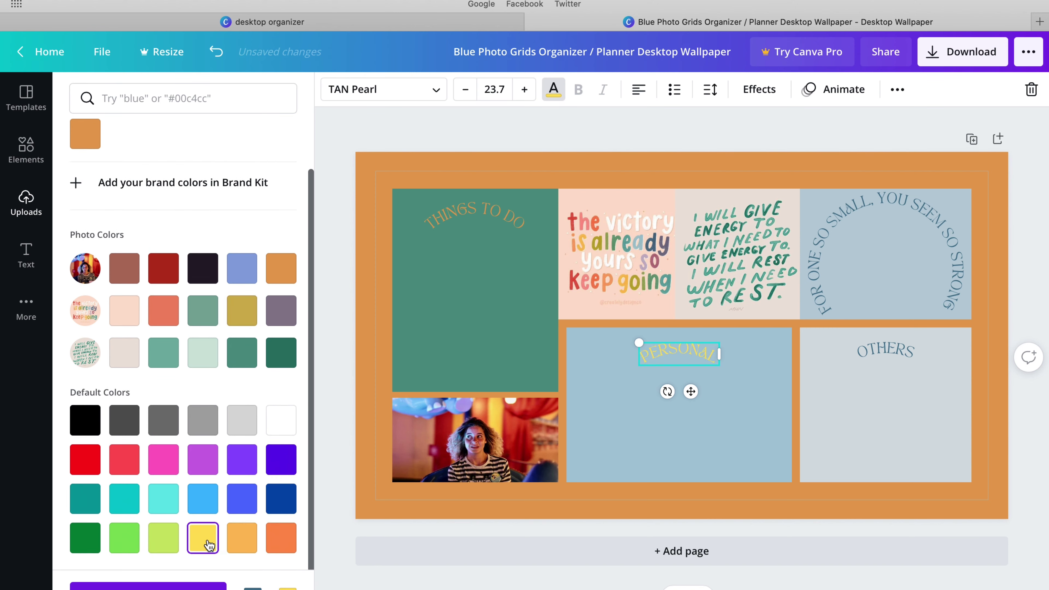
left_click(237, 546)
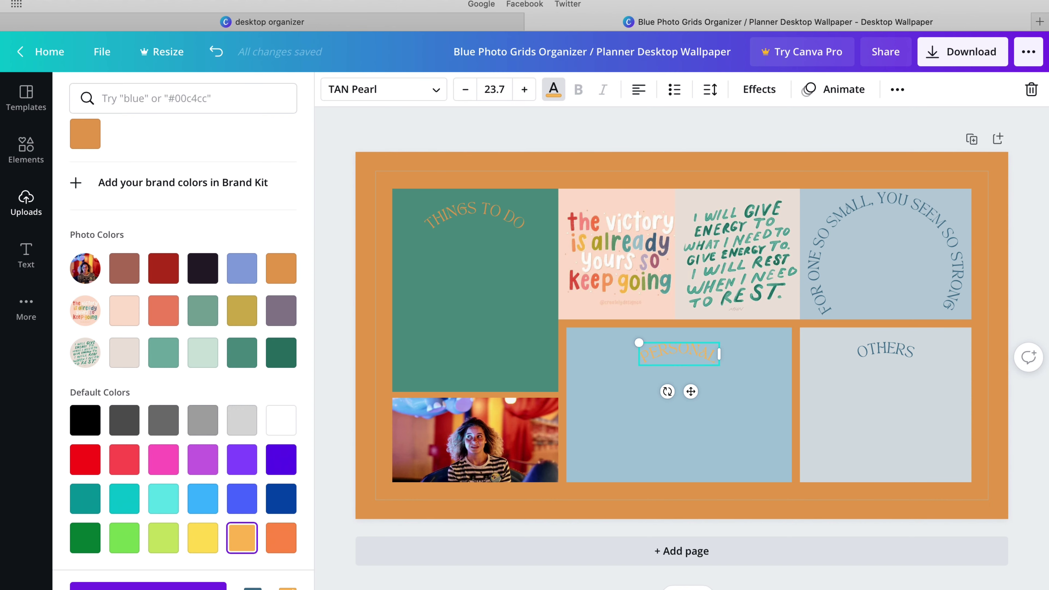
left_click(875, 446)
left_click(334, 91)
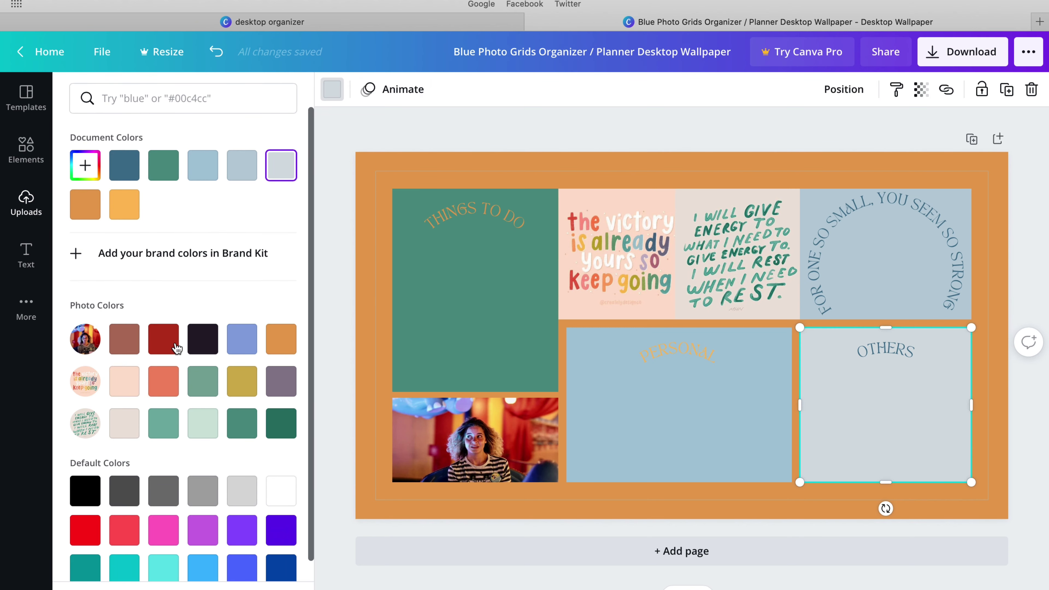
Try peach and a custom pink on the OTHERS cell before settling on pale mint
left_click(125, 378)
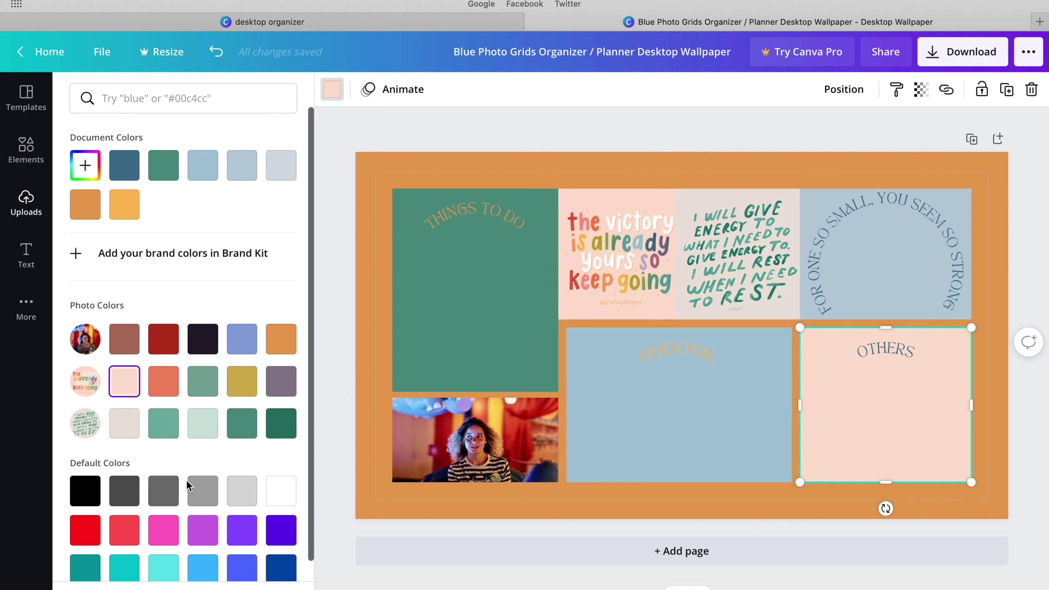
left_click(76, 168)
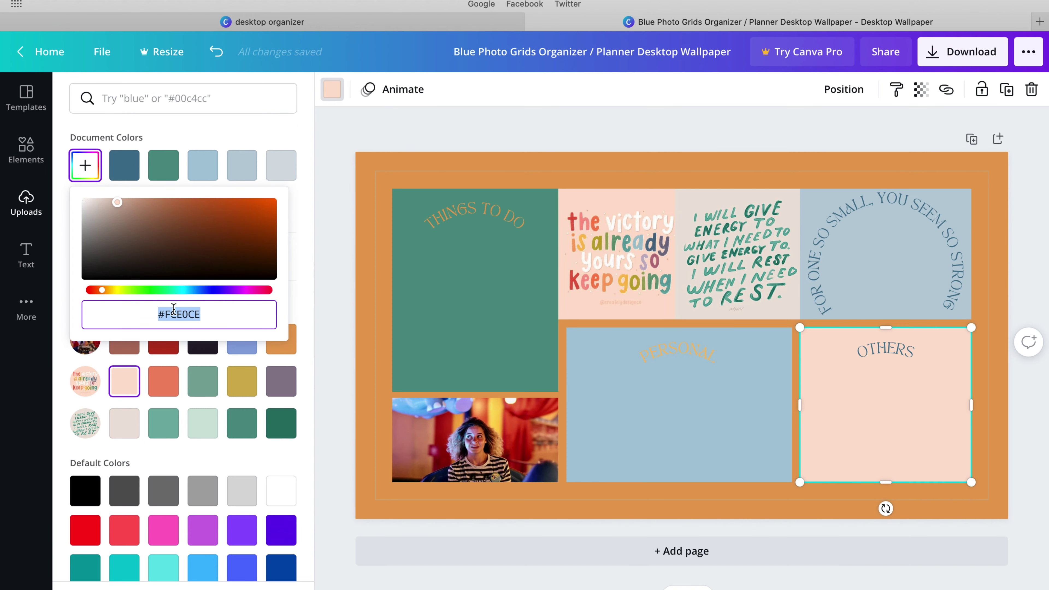
left_click_drag(101, 290, 243, 294)
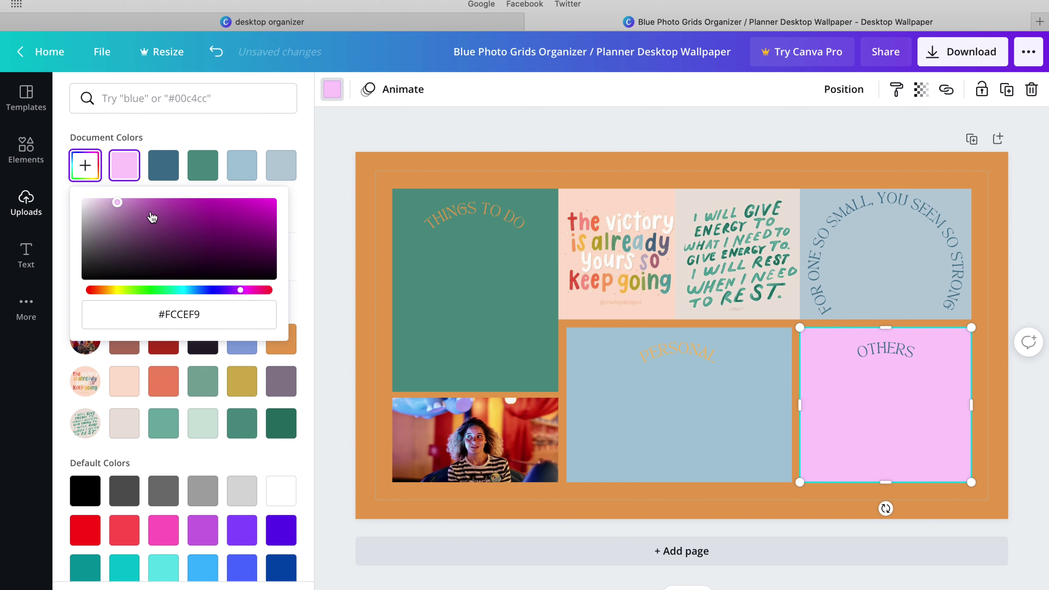
mouse_move(112, 205)
left_mouse_down()
mouse_move(129, 211)
mouse_move(117, 202)
left_mouse_up()
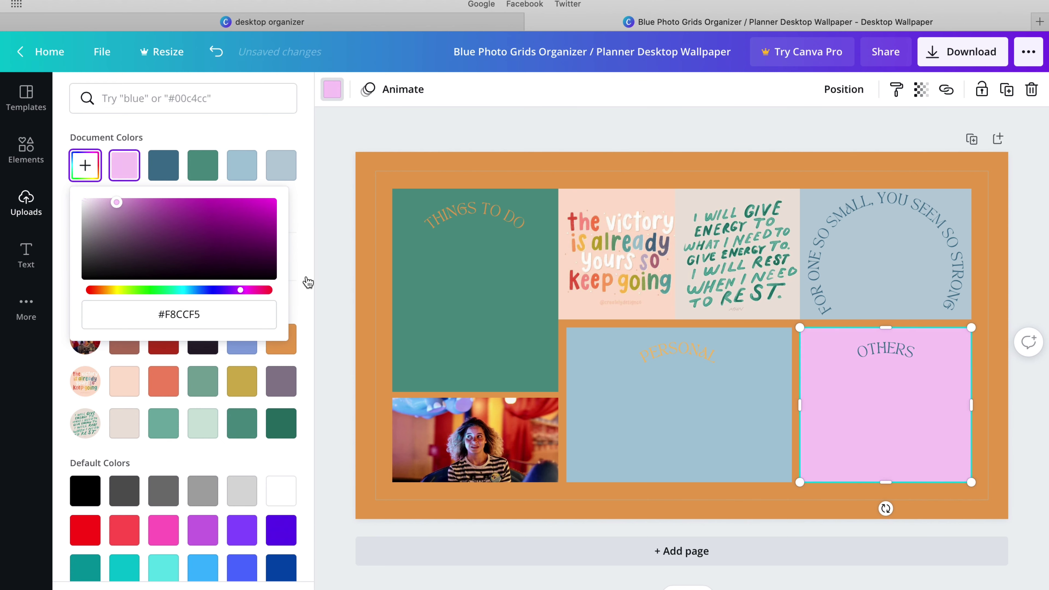
left_click(445, 173)
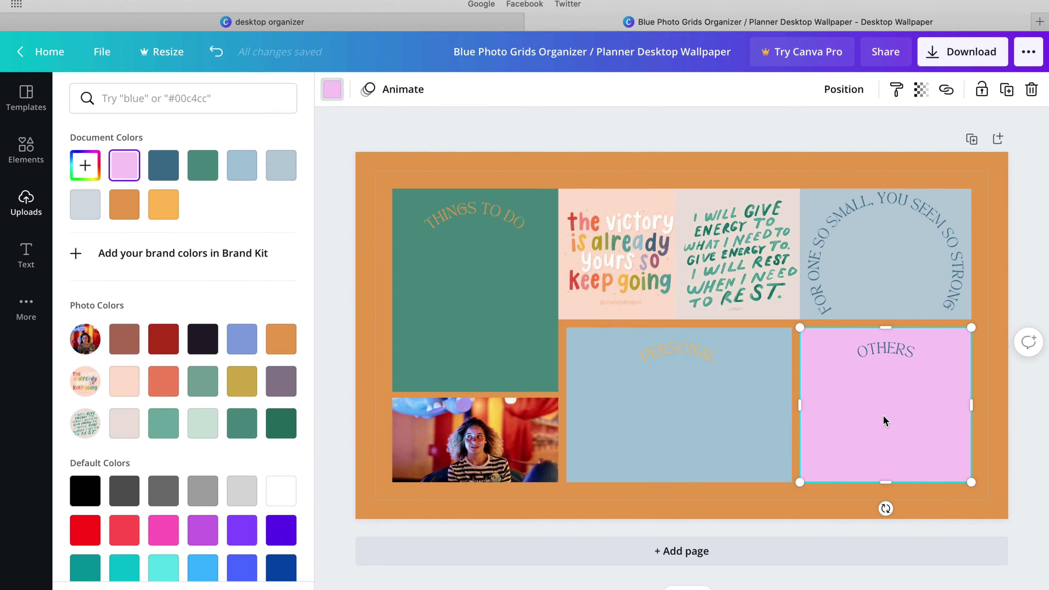
left_click(204, 432)
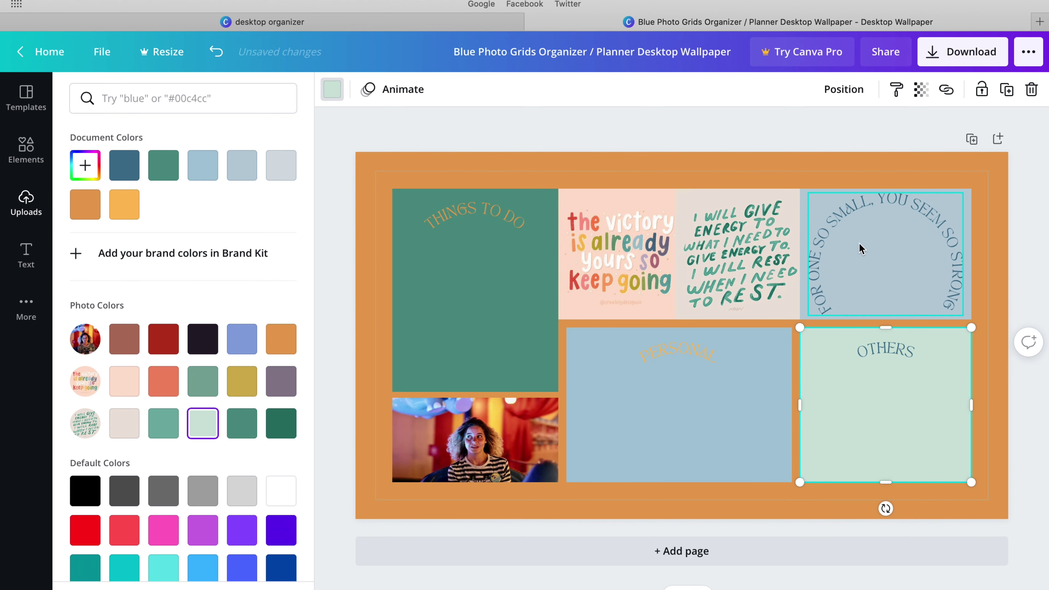
left_click(838, 223)
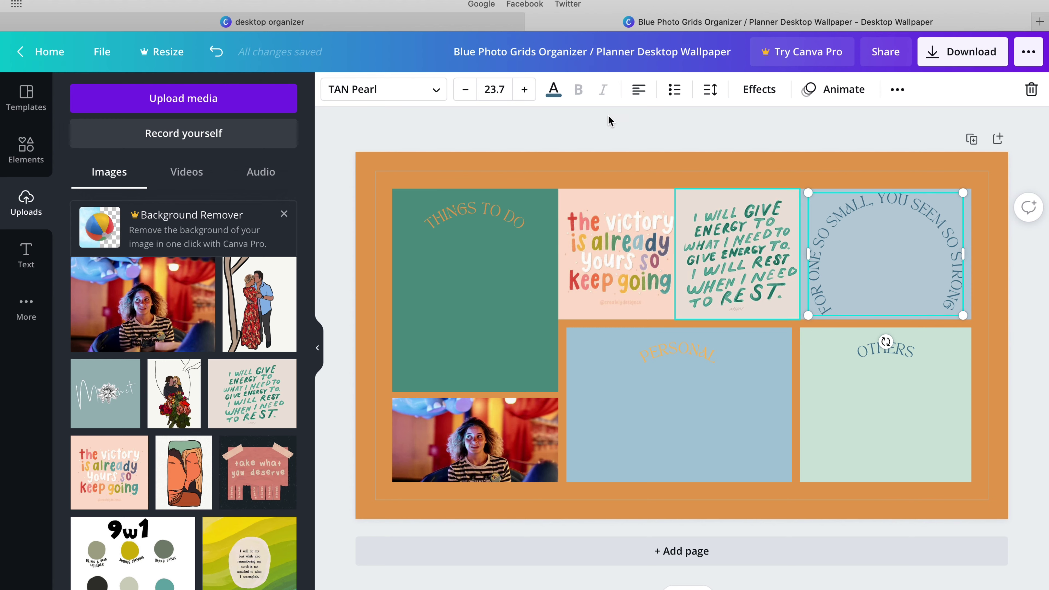
Color the curved quote coral, then return to the 'desktop organizer' template search results
left_click(553, 89)
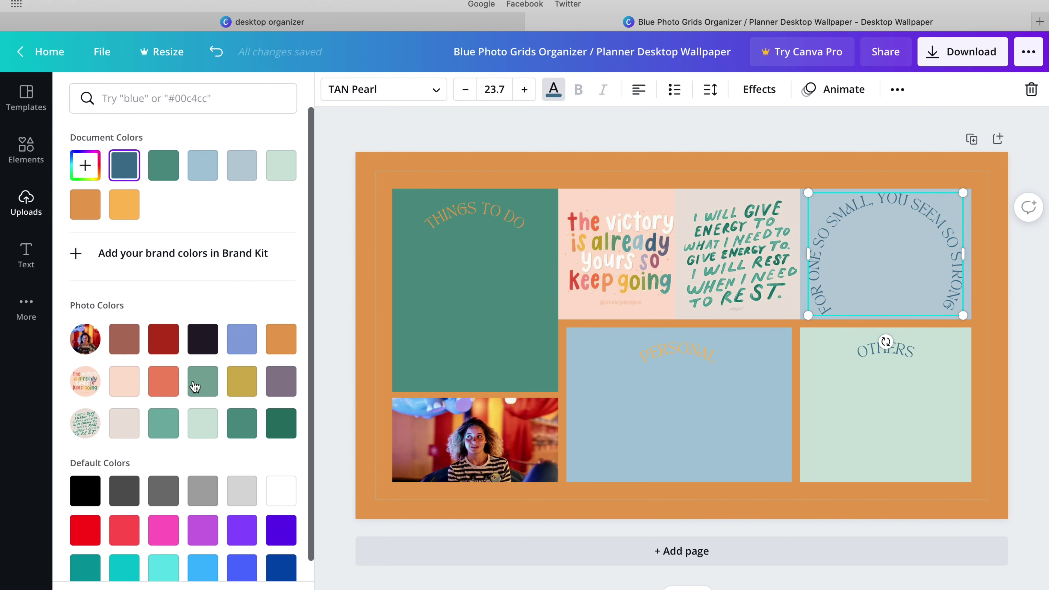
left_click(163, 381)
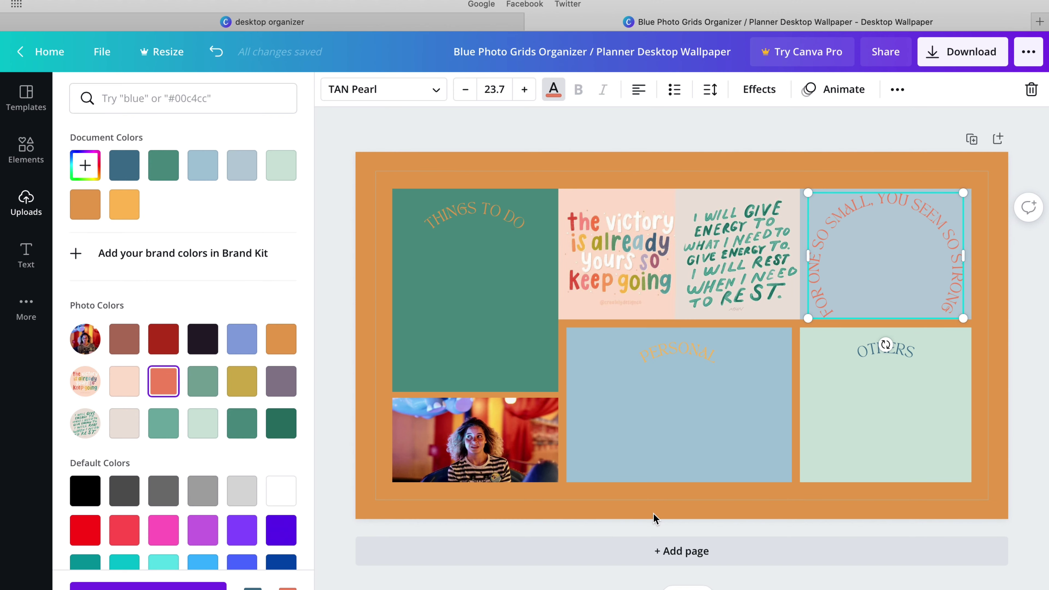
key("Escape")
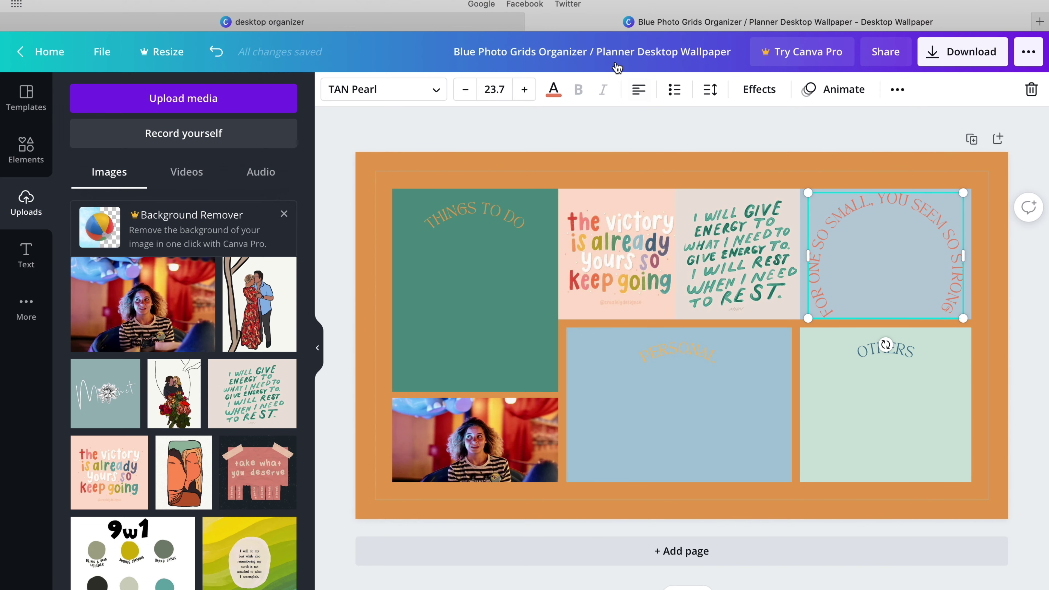
left_click(518, 22)
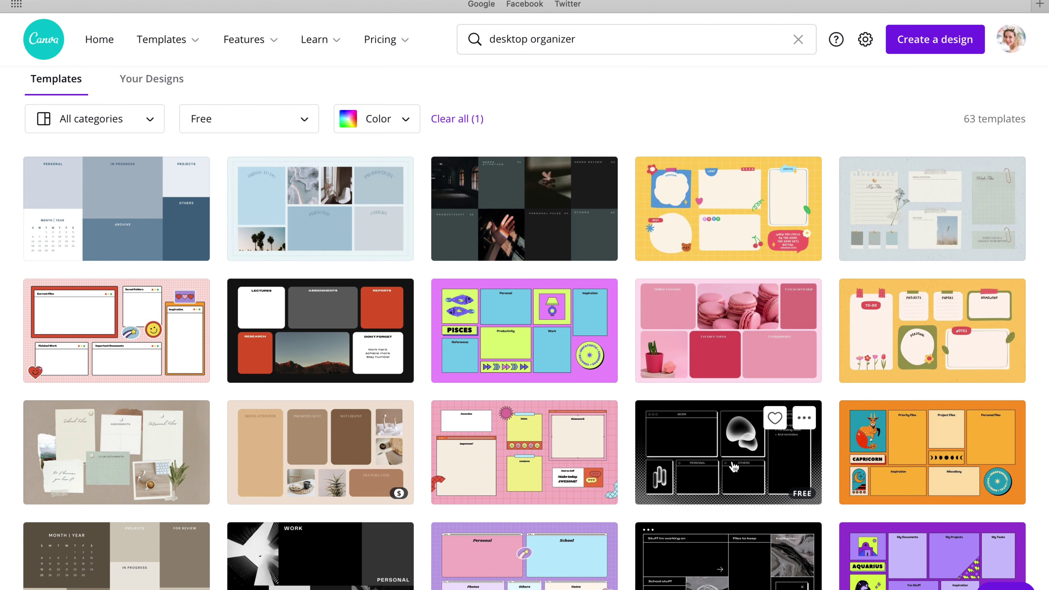